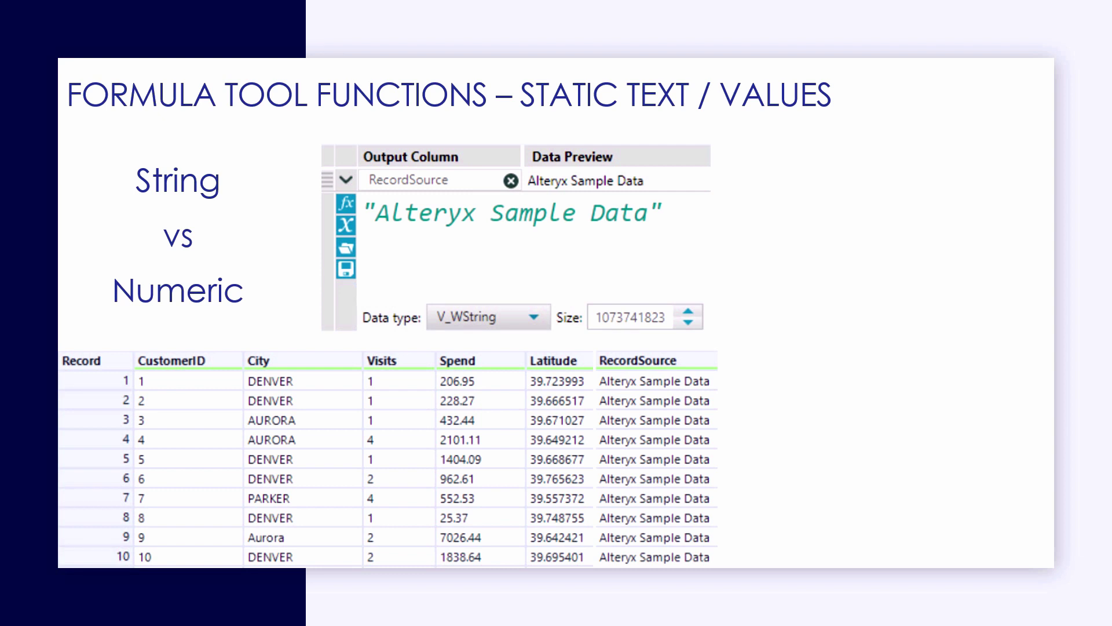
key("Right")
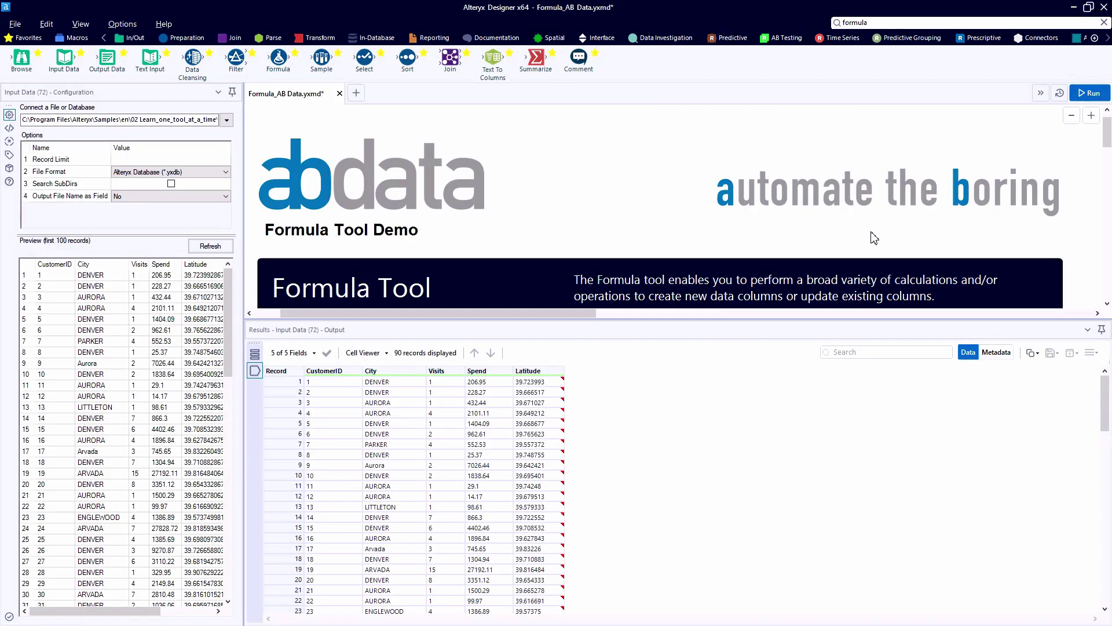
Show the Preparation tool category and search the palette for 'formula' to find the Formula tool
mouse_move(277, 68)
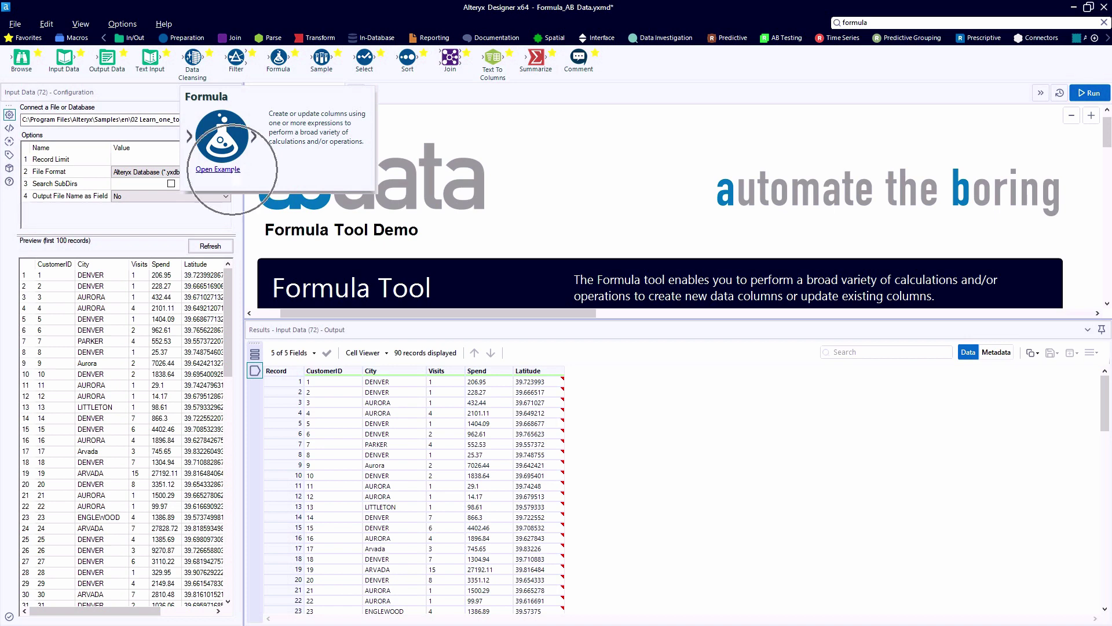
left_click(187, 38)
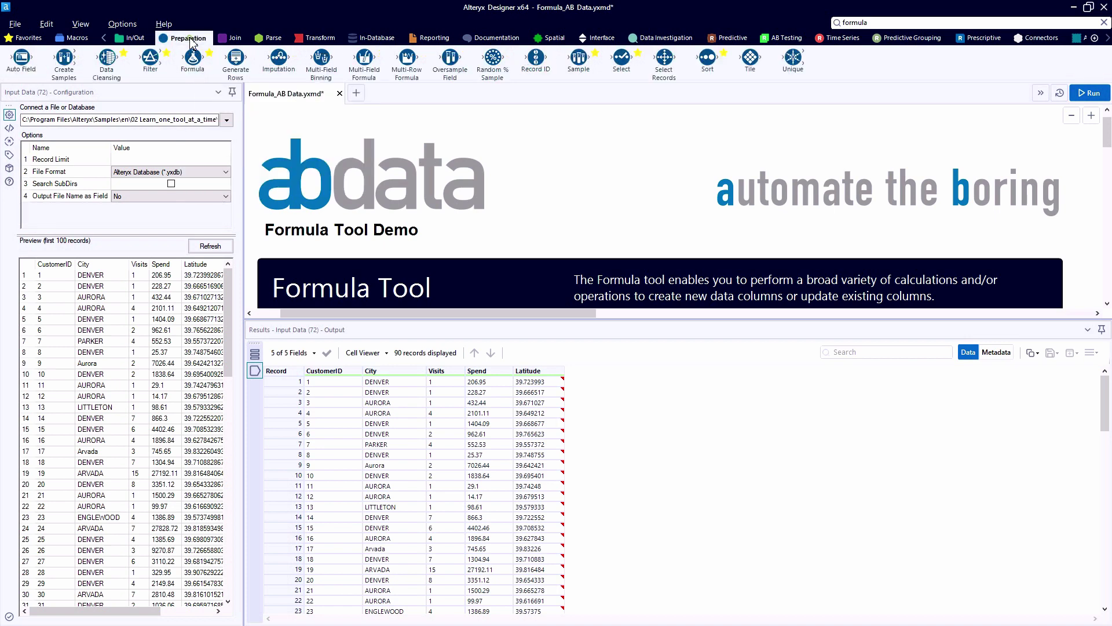
mouse_move(196, 70)
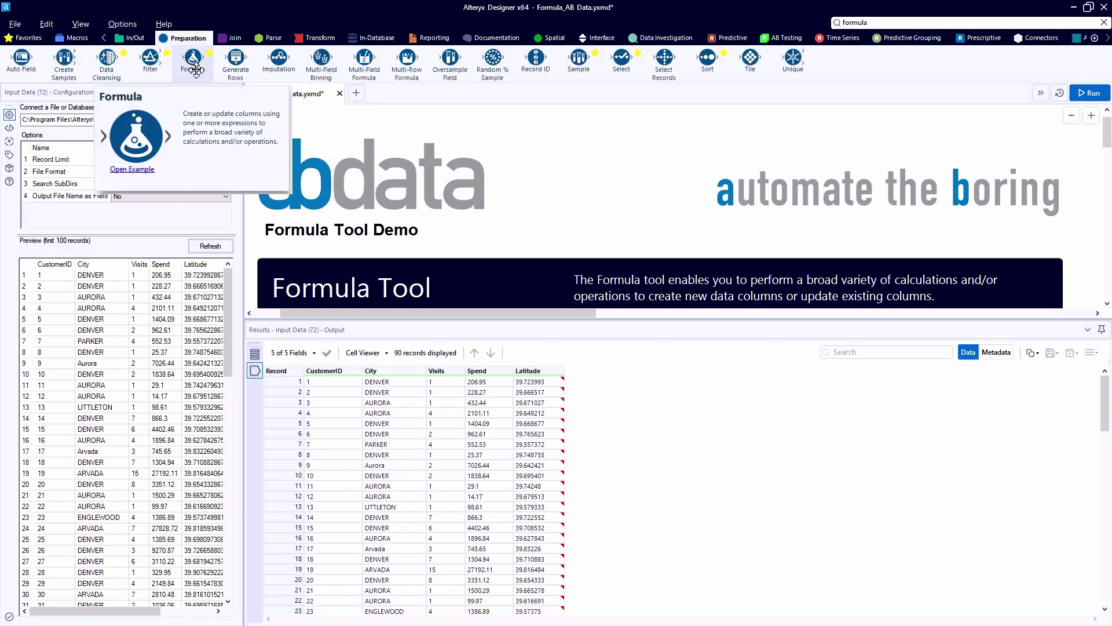
left_click(149, 169)
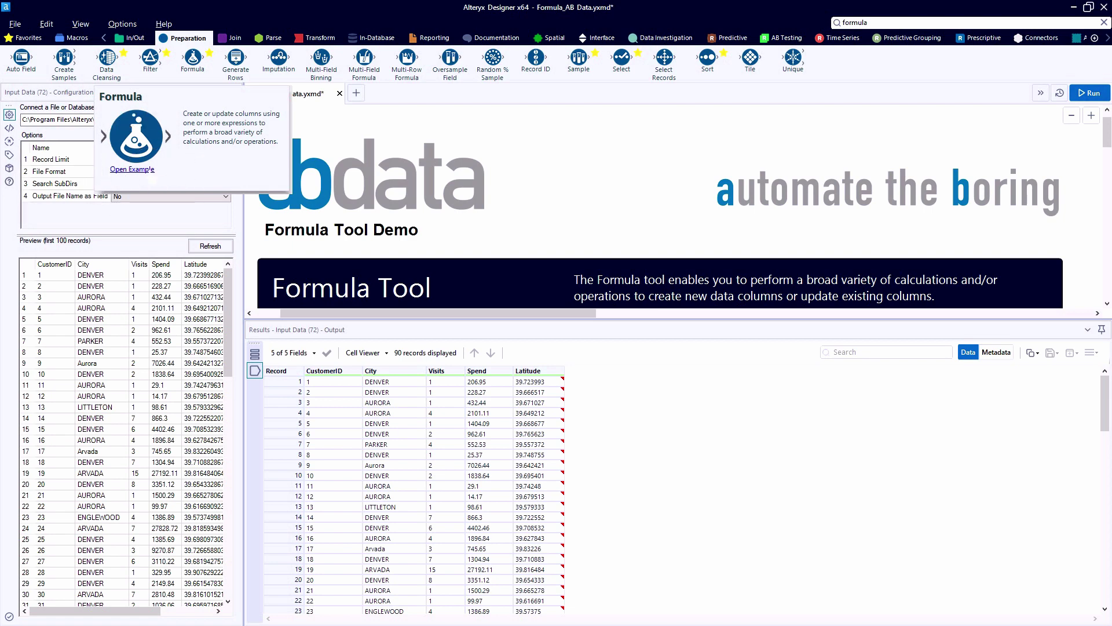
left_click(881, 22)
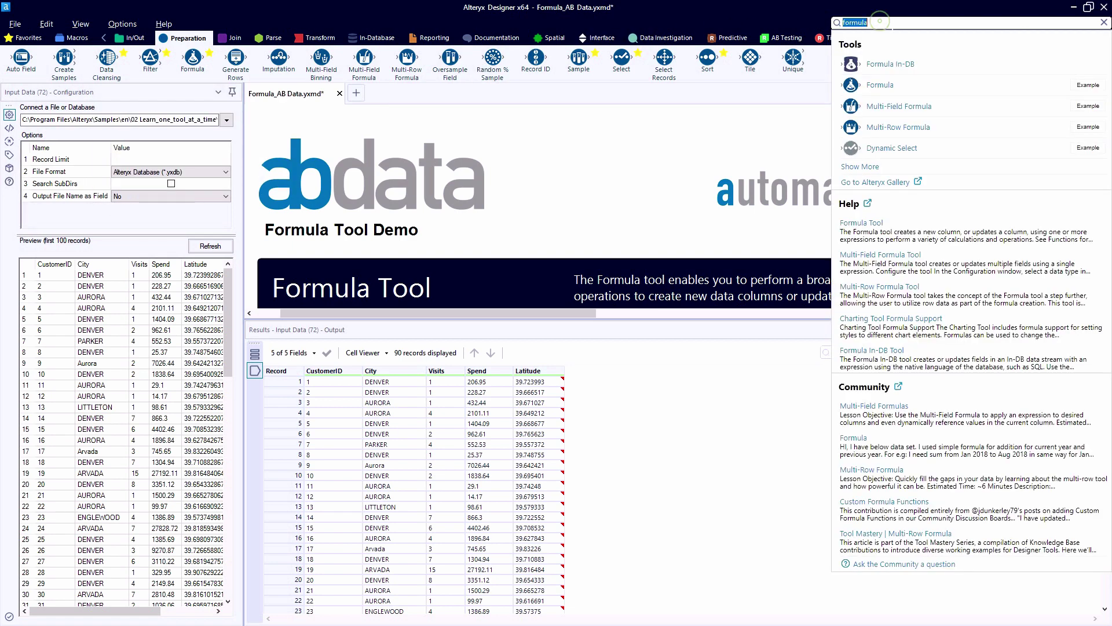
left_click(964, 85)
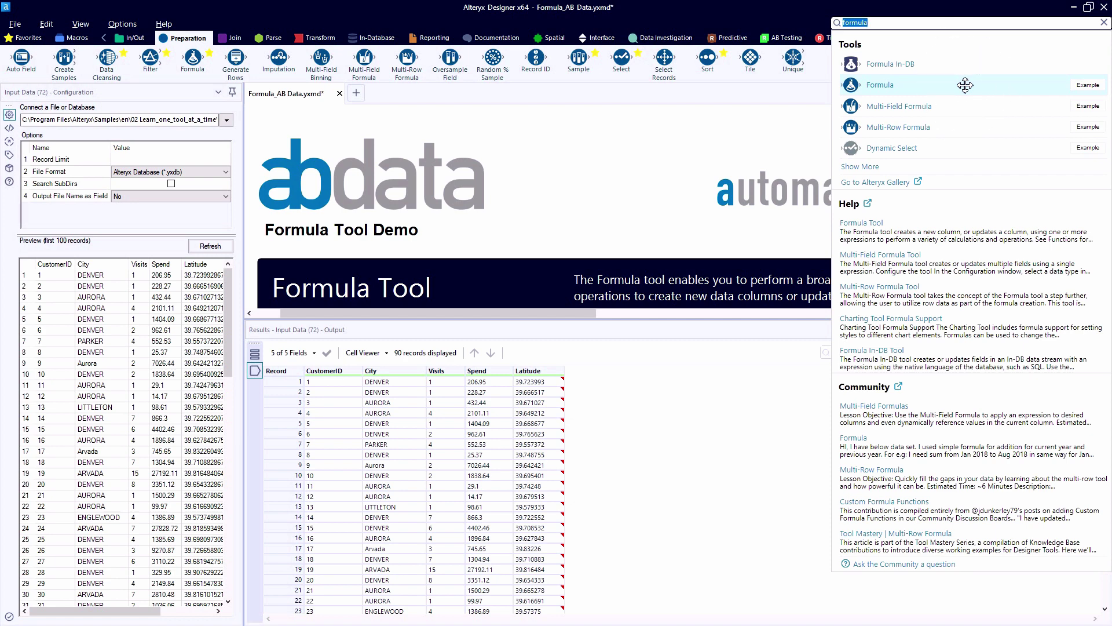
Scroll to the 'New modified' column note and drop a Formula tool onto the Input Data output
left_click(518, 242)
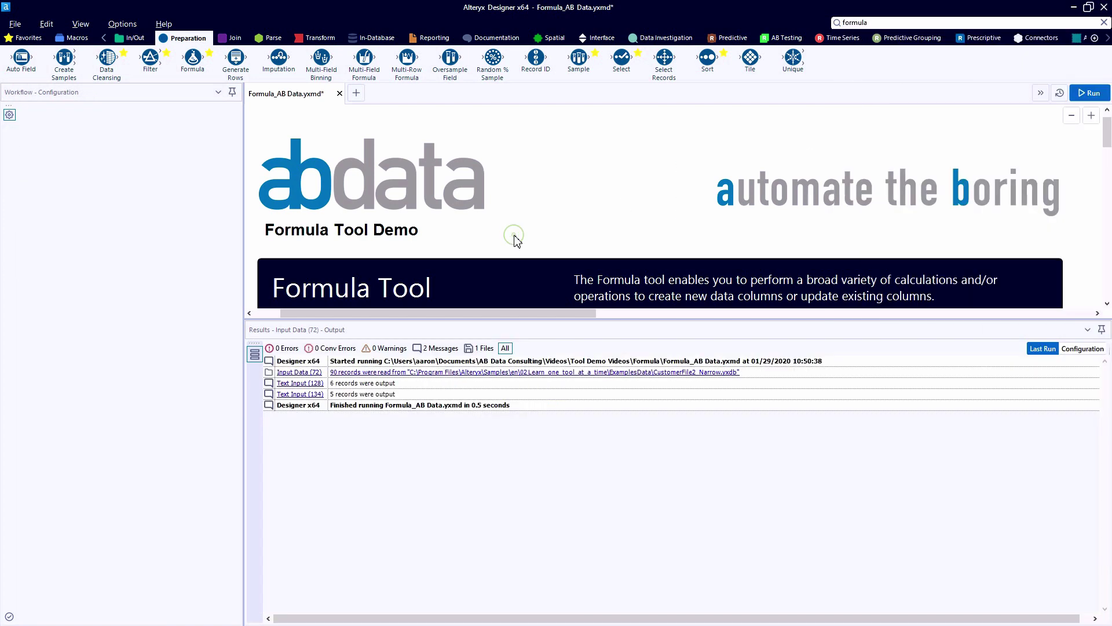
scroll(514, 238, "down", 5)
left_click(516, 236)
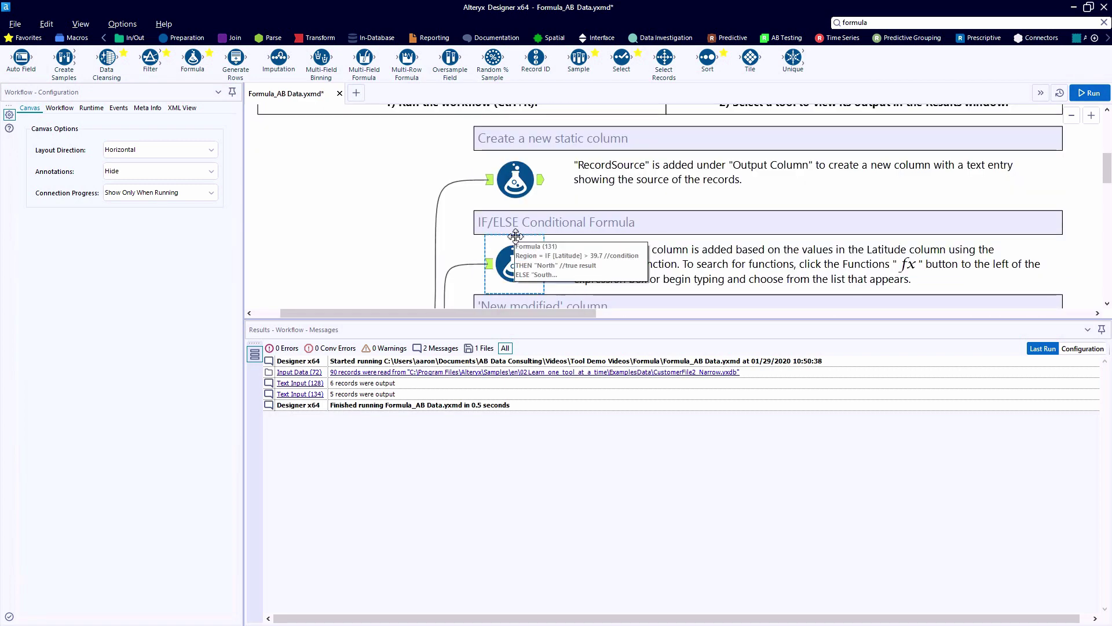
scroll(515, 235, "up", 1)
scroll(516, 236, "down", 2, "ctrl")
scroll(516, 236, "down", 3)
scroll(516, 236, "down", 1)
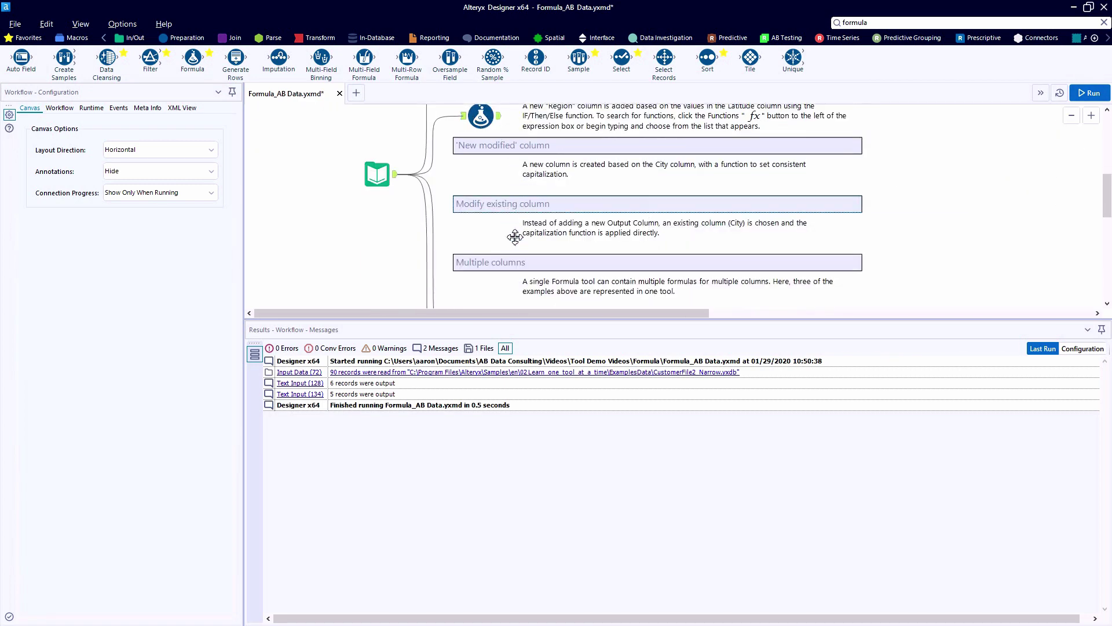
scroll(519, 232, "up", 2, "ctrl")
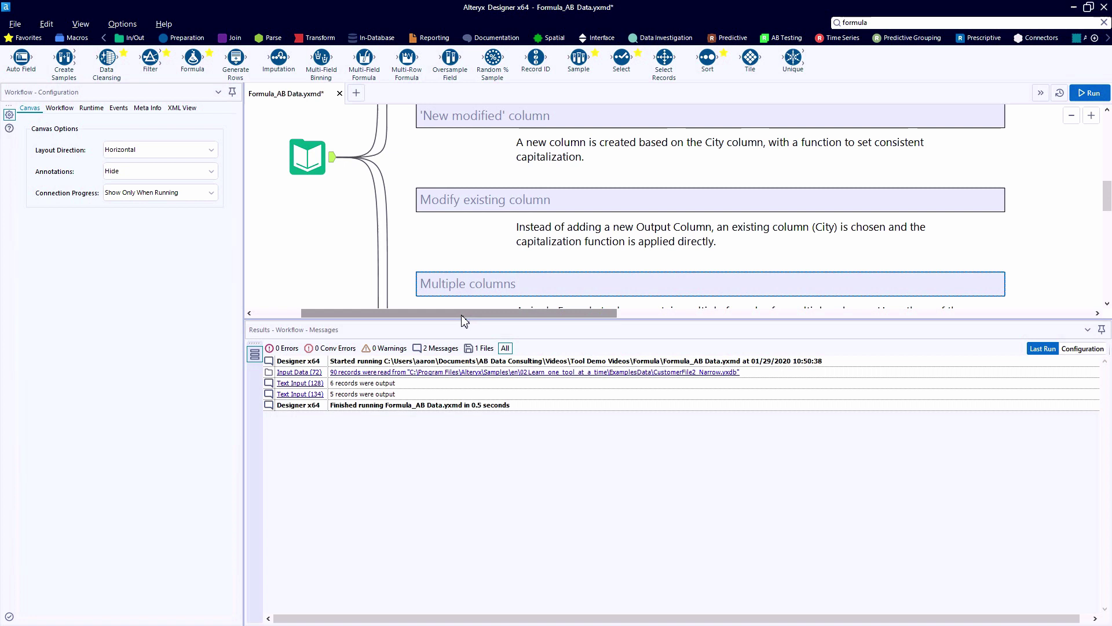
left_click_drag(473, 314, 483, 314)
left_click(283, 161)
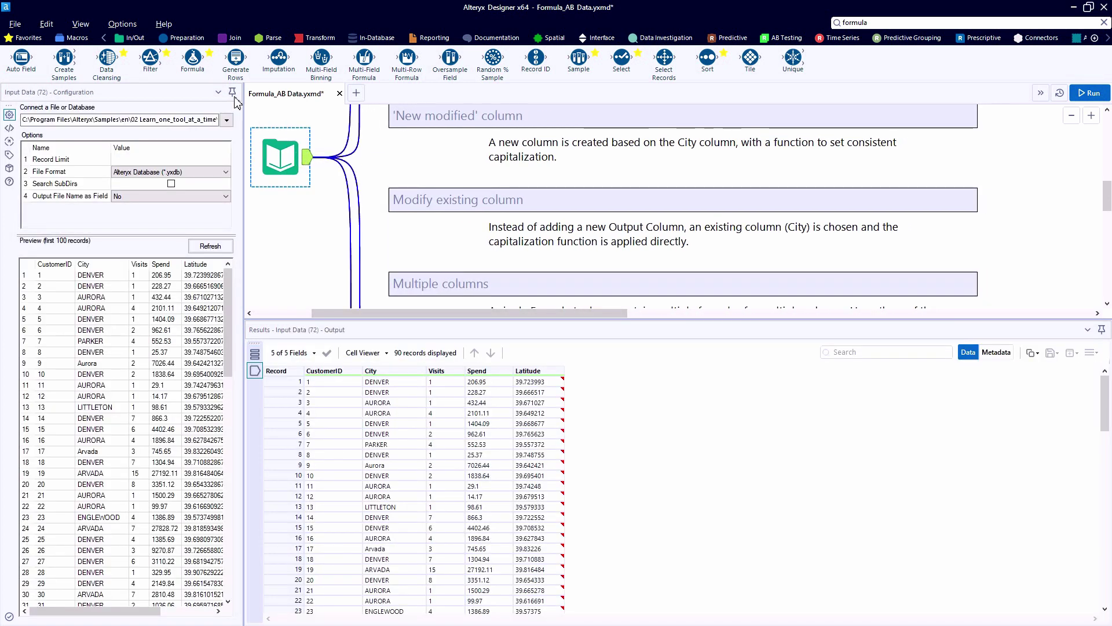
left_click_drag(193, 59, 424, 156)
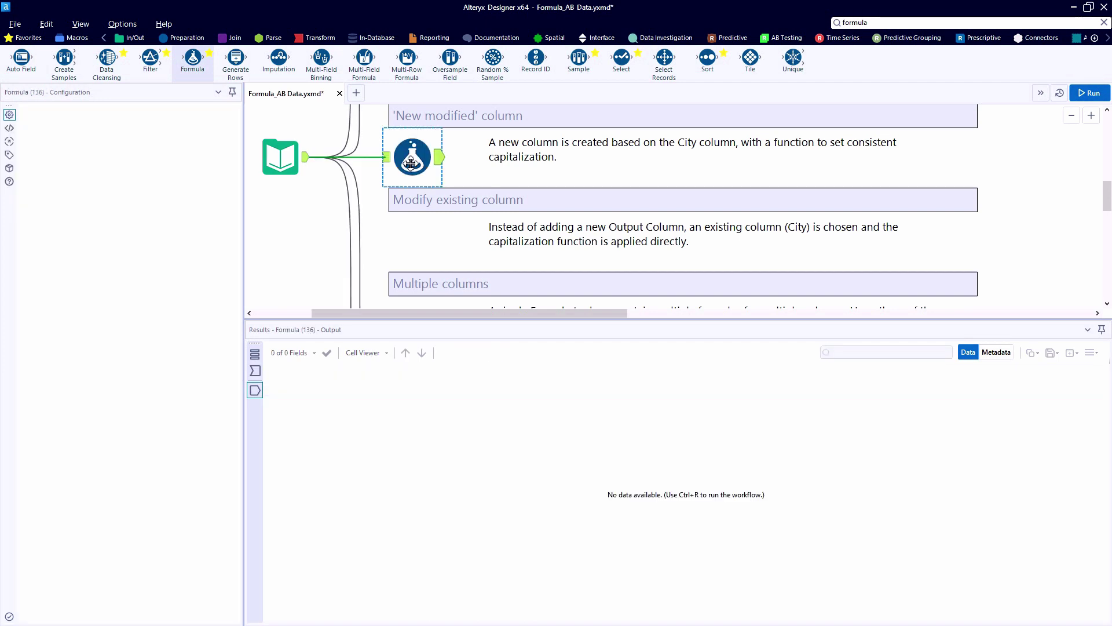
Give the new Formula tool a new output column named City_titlecase
left_click(397, 157)
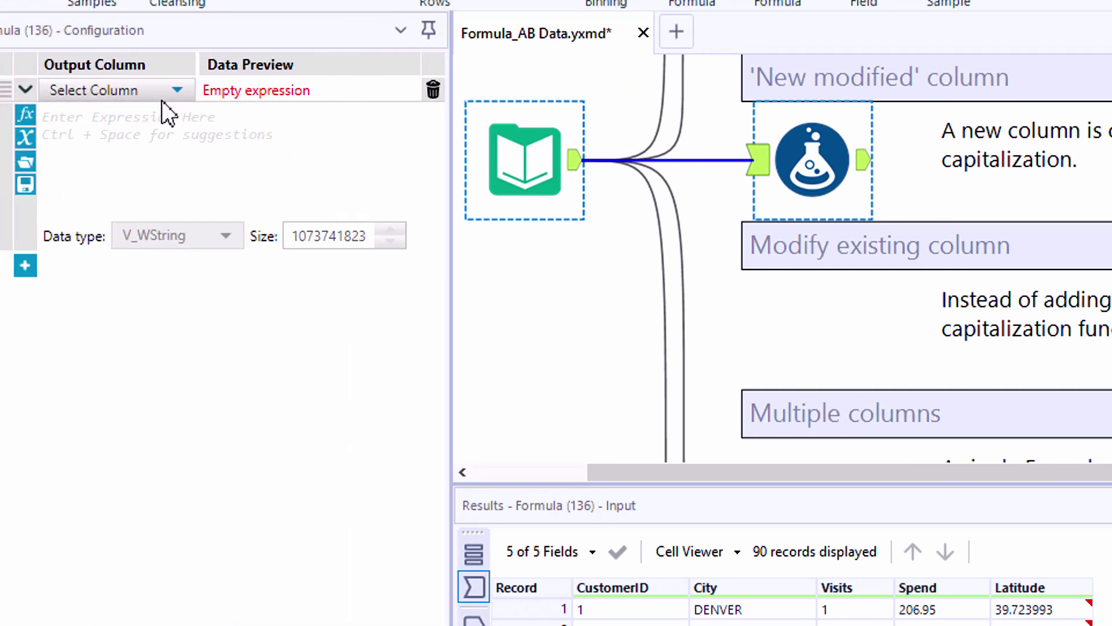
left_click(151, 93)
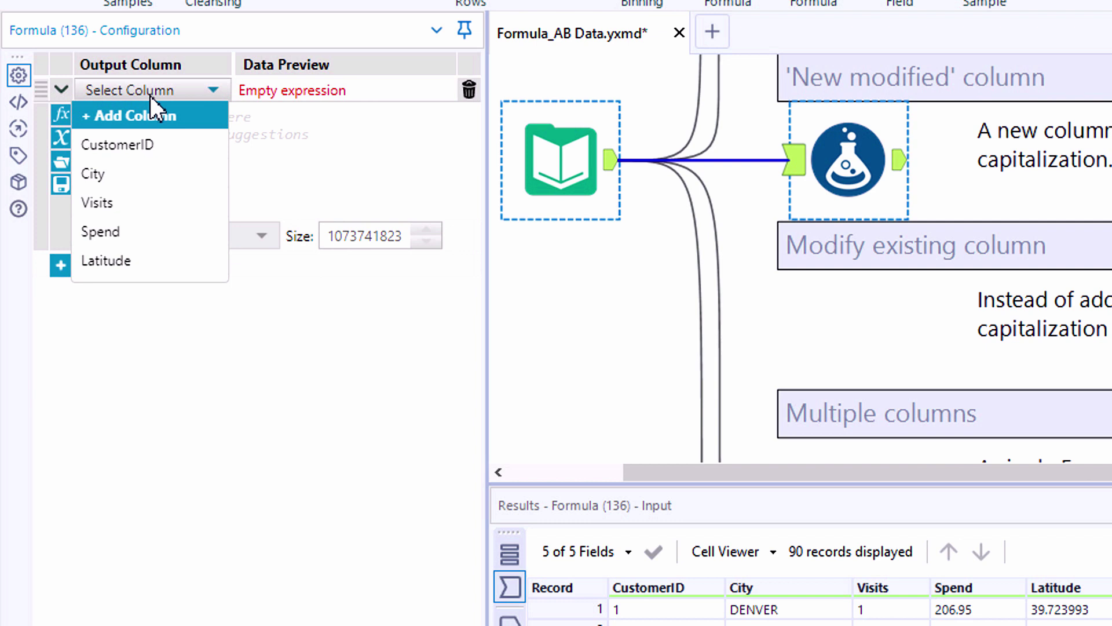
left_click(149, 110)
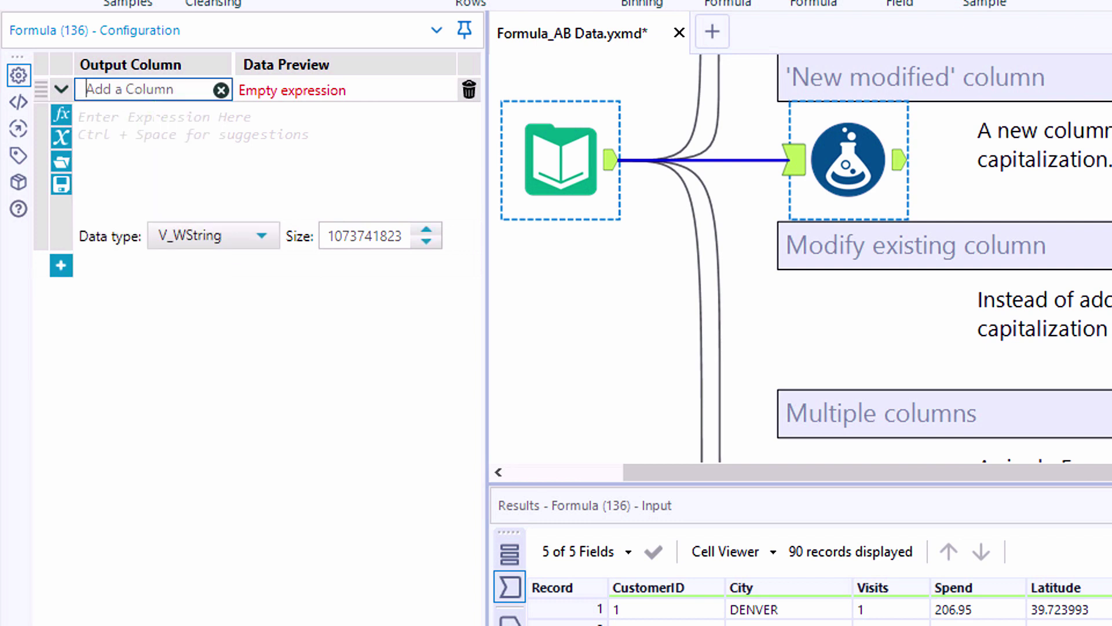
type("City_titlecase")
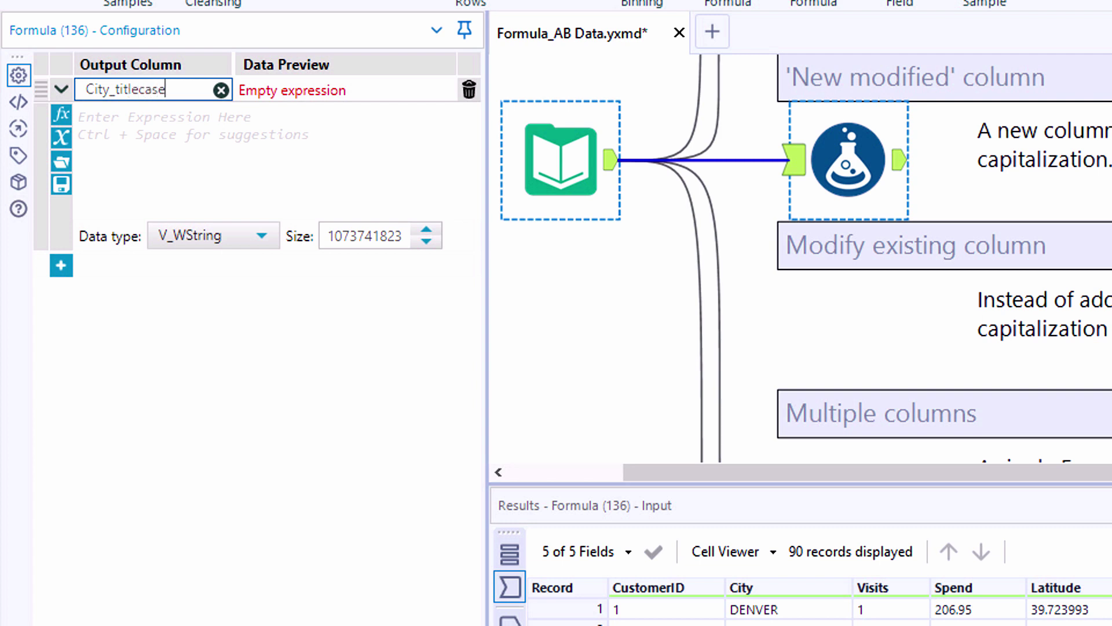
left_click(147, 113)
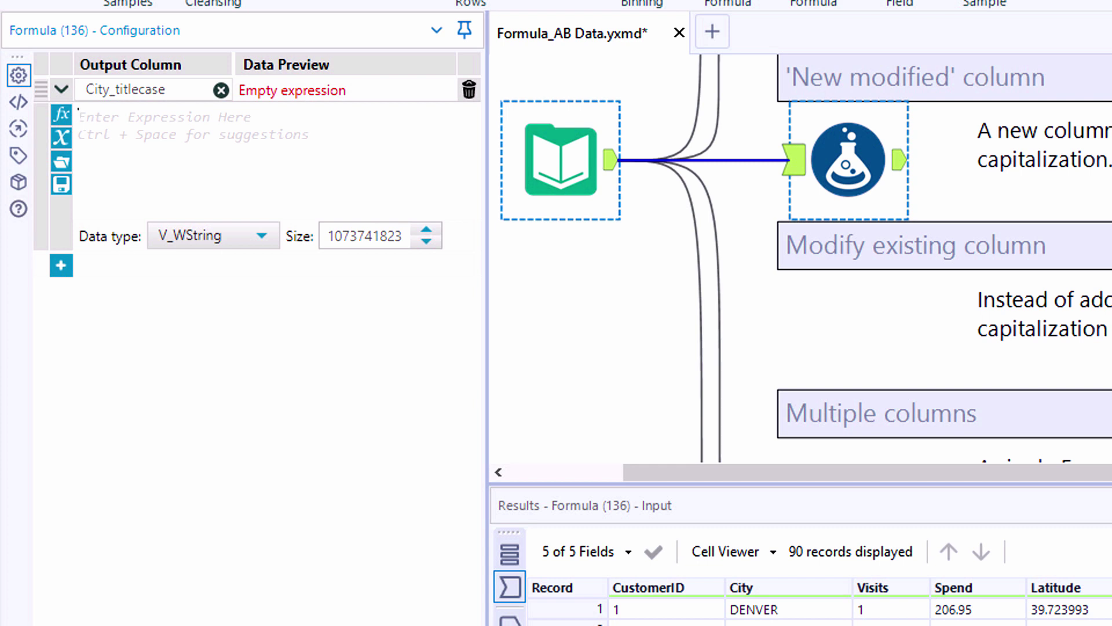
left_click(61, 115)
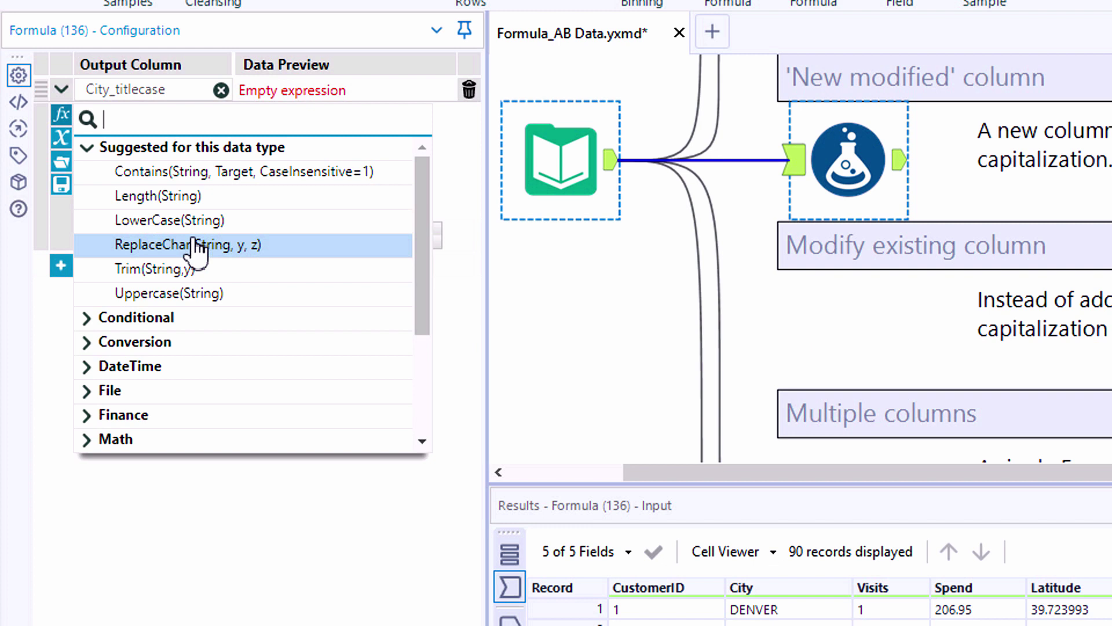
Build the expression TitleCase([City]) from the String functions and the City column
scroll(191, 249, "down", 3)
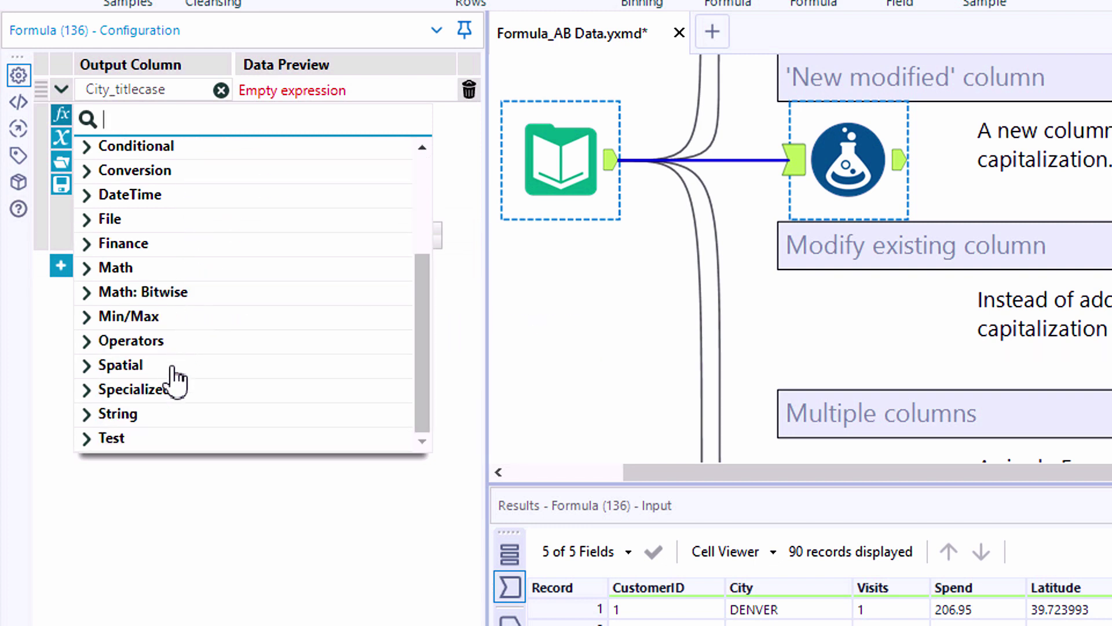
left_click(149, 416)
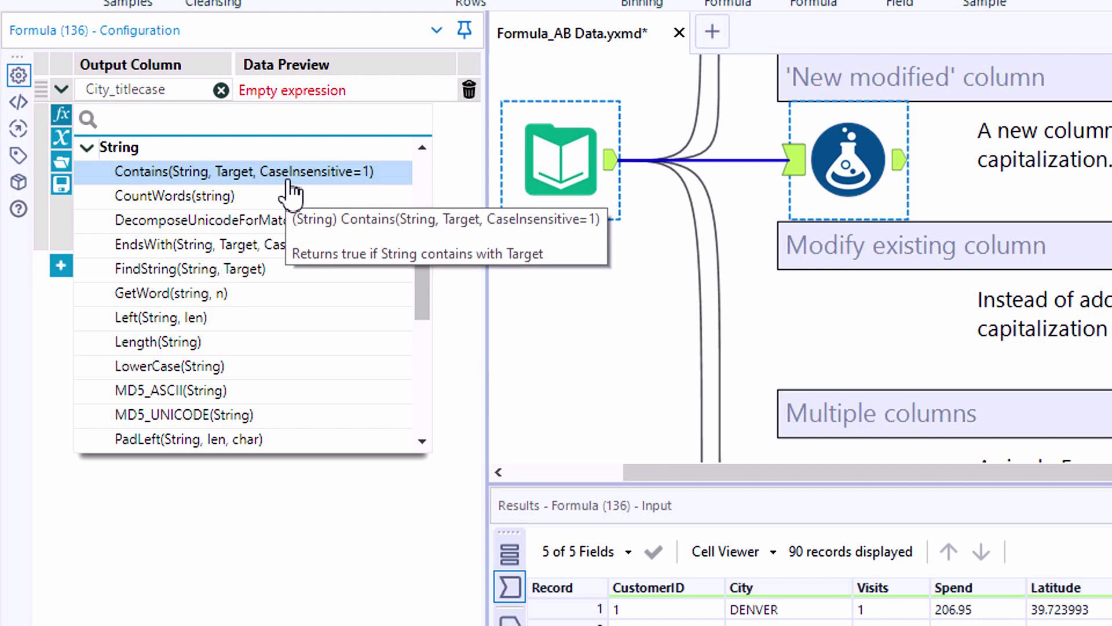
scroll(294, 281, "down", 5)
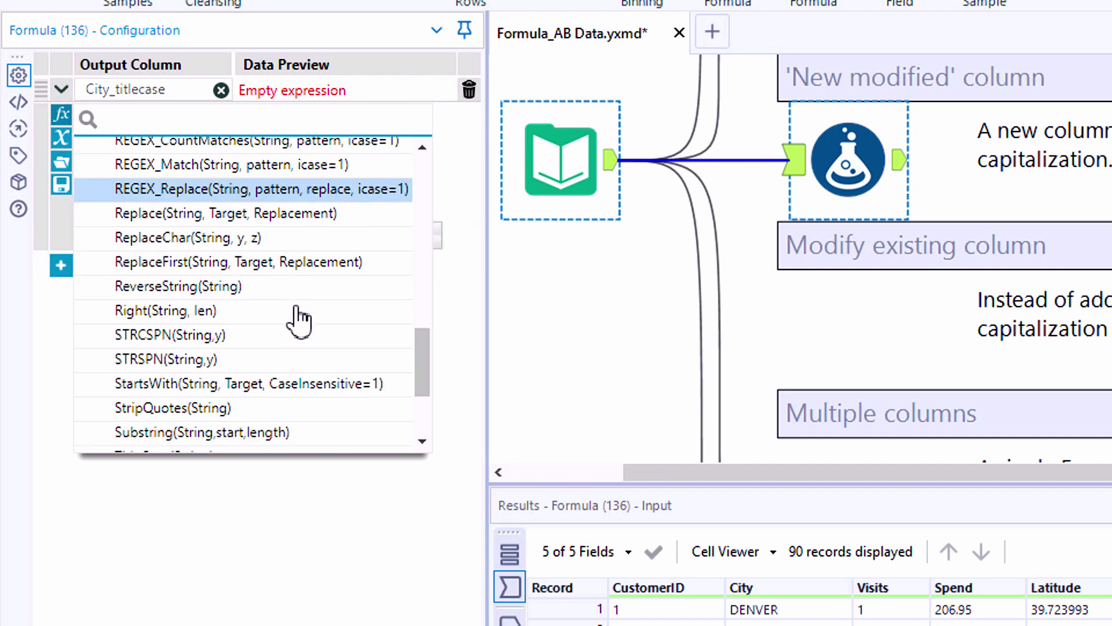
scroll(299, 341, "down", 2)
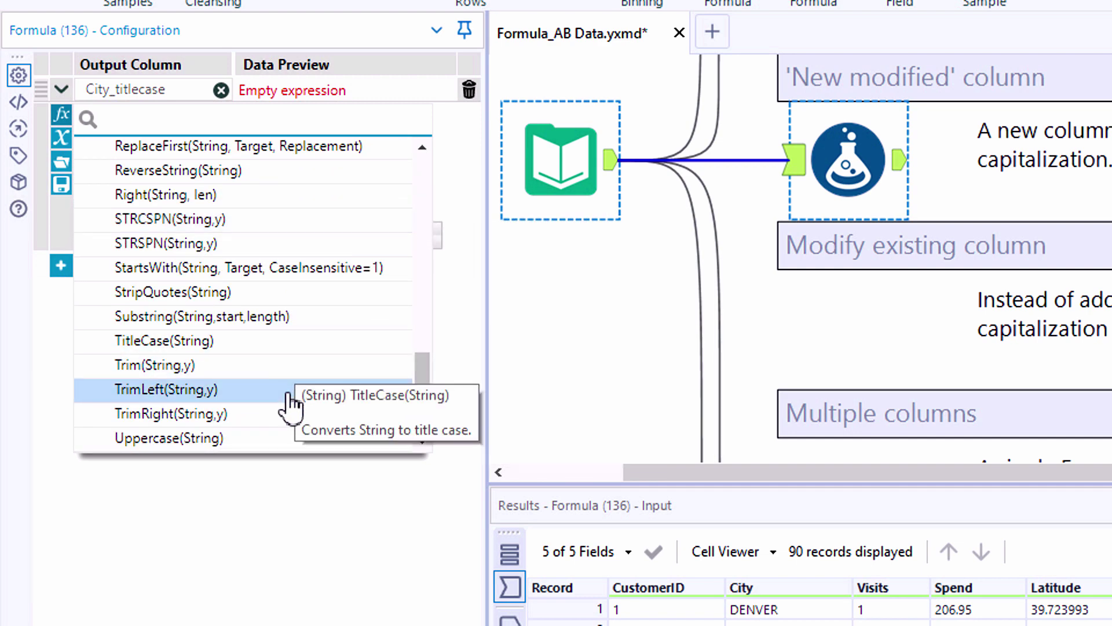
scroll(291, 407, "down", 1)
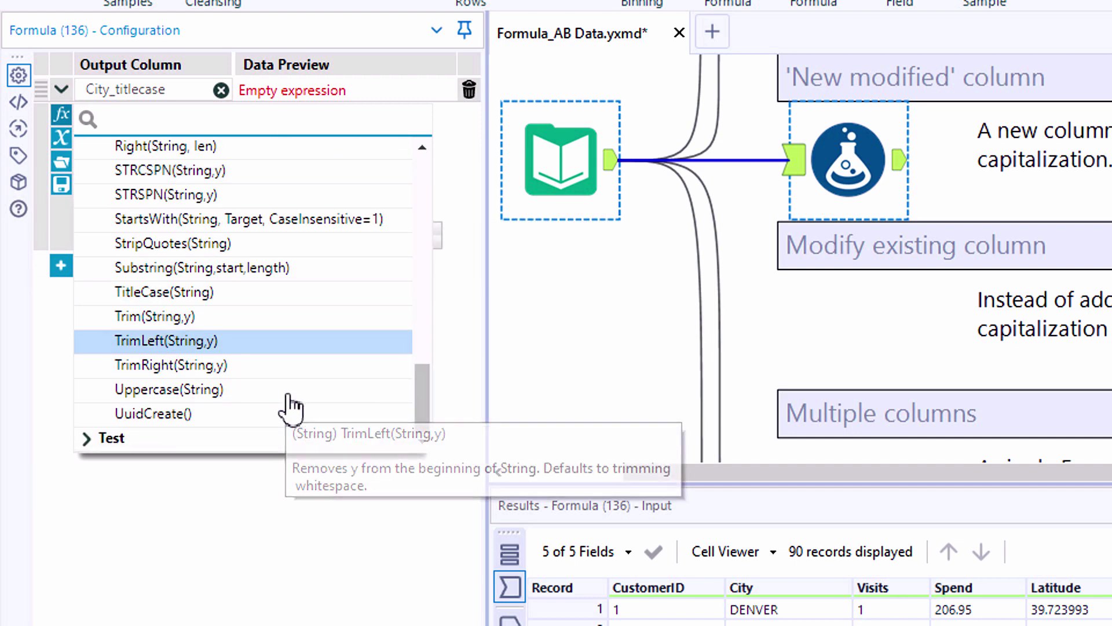
left_click(277, 302)
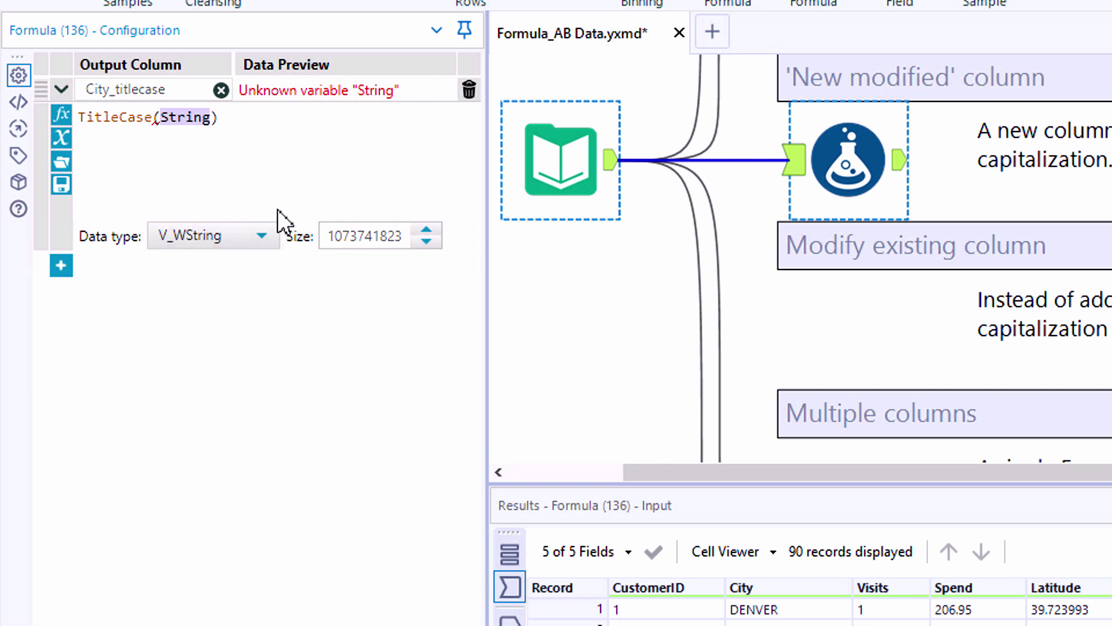
scroll(272, 172, "up", 2)
scroll(273, 171, "up", 1)
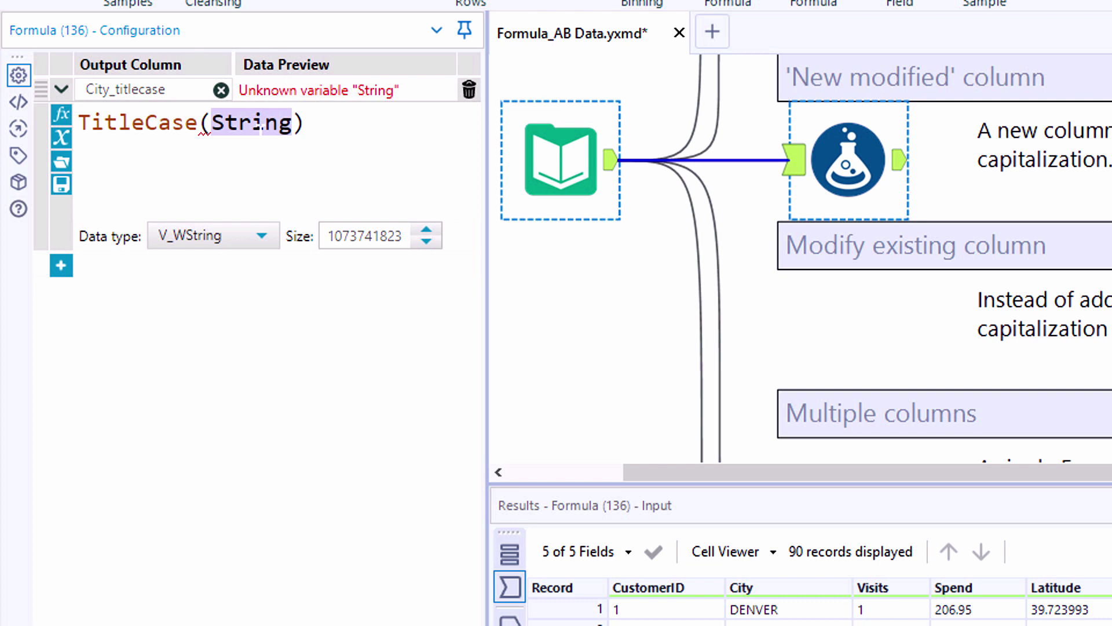
left_click(72, 152)
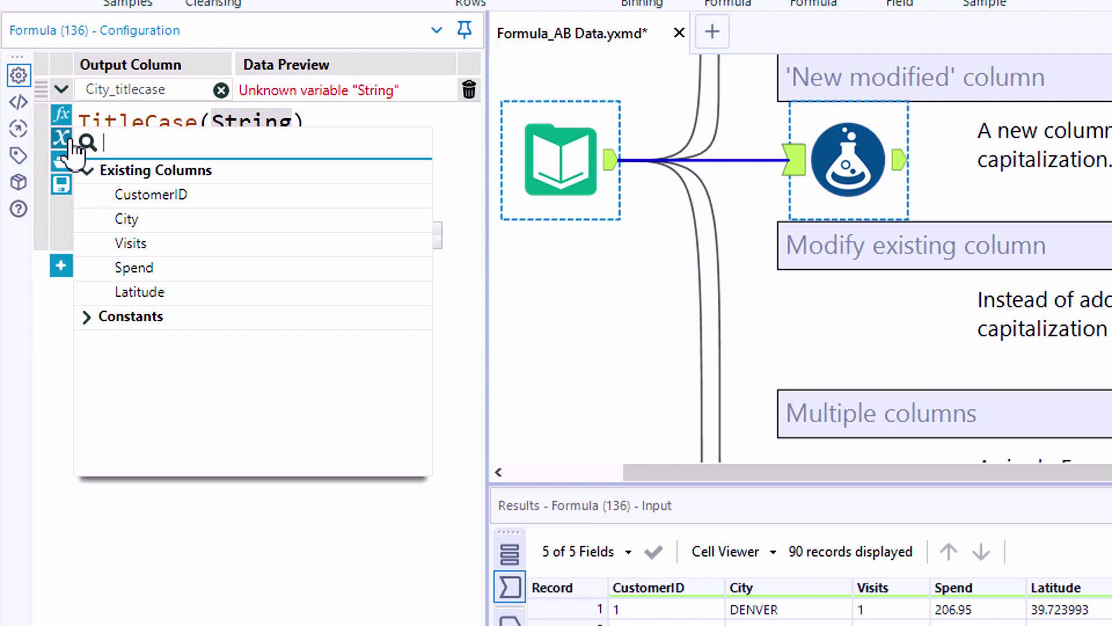
left_click(197, 223)
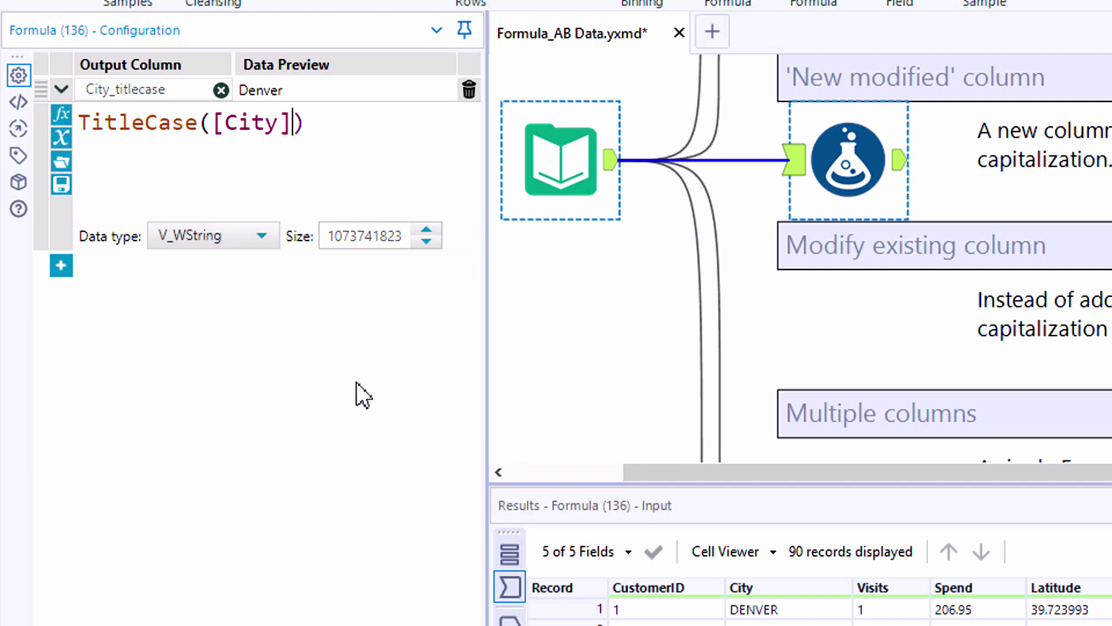
Run the workflow and compare upper-case City input with City_titlecase output values like Denver
left_click_drag(533, 484, 518, 242)
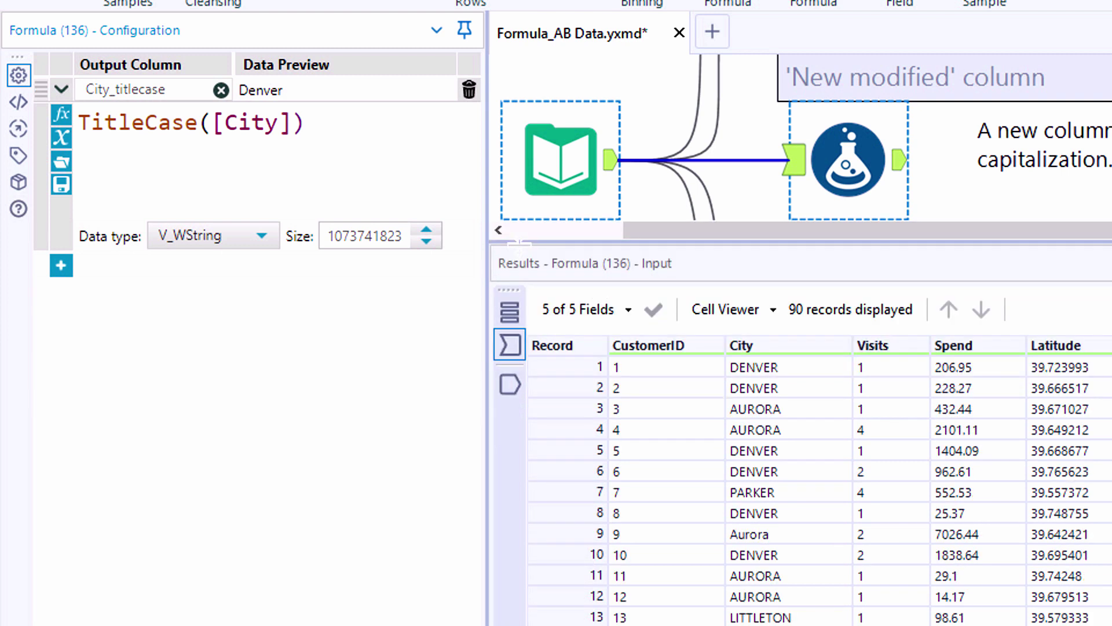
left_click(779, 366)
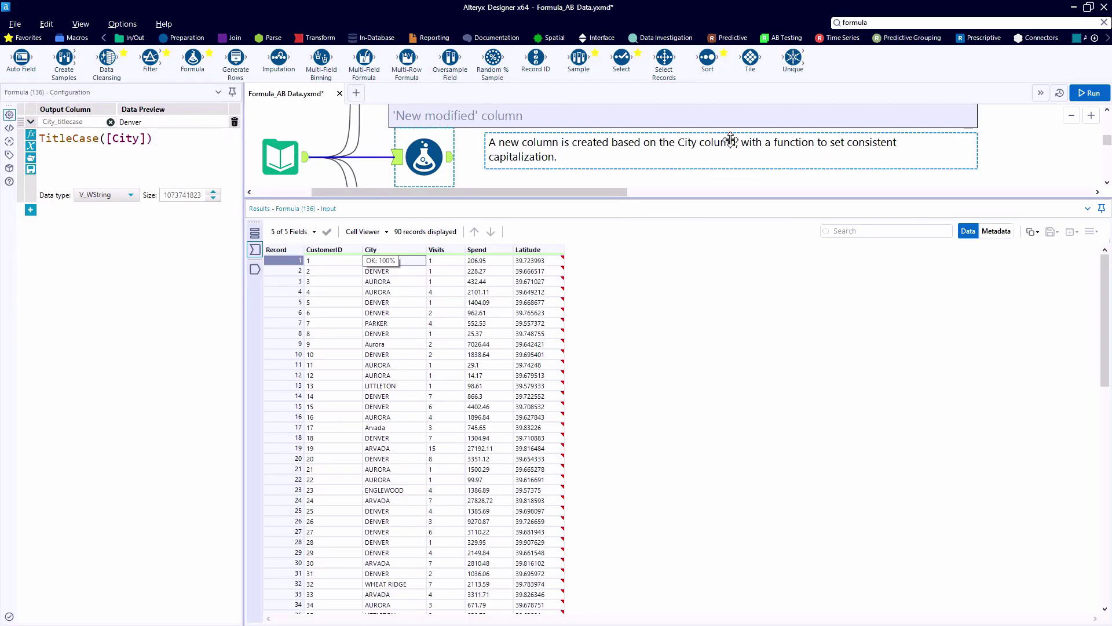
left_click(1089, 92)
left_click(452, 156)
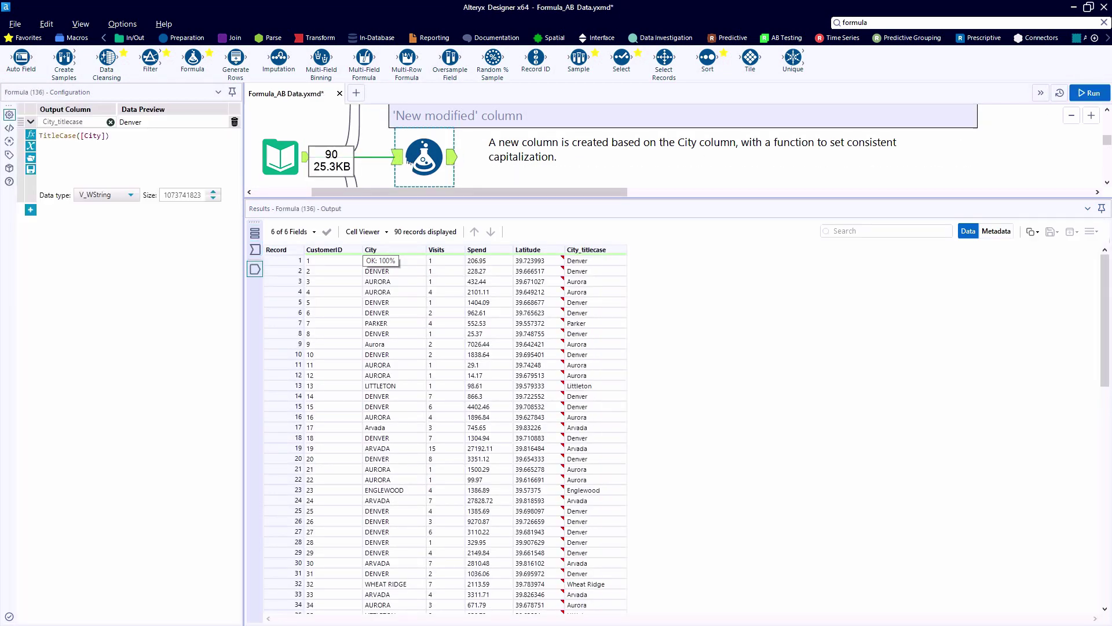
left_click(397, 156)
left_click(451, 156)
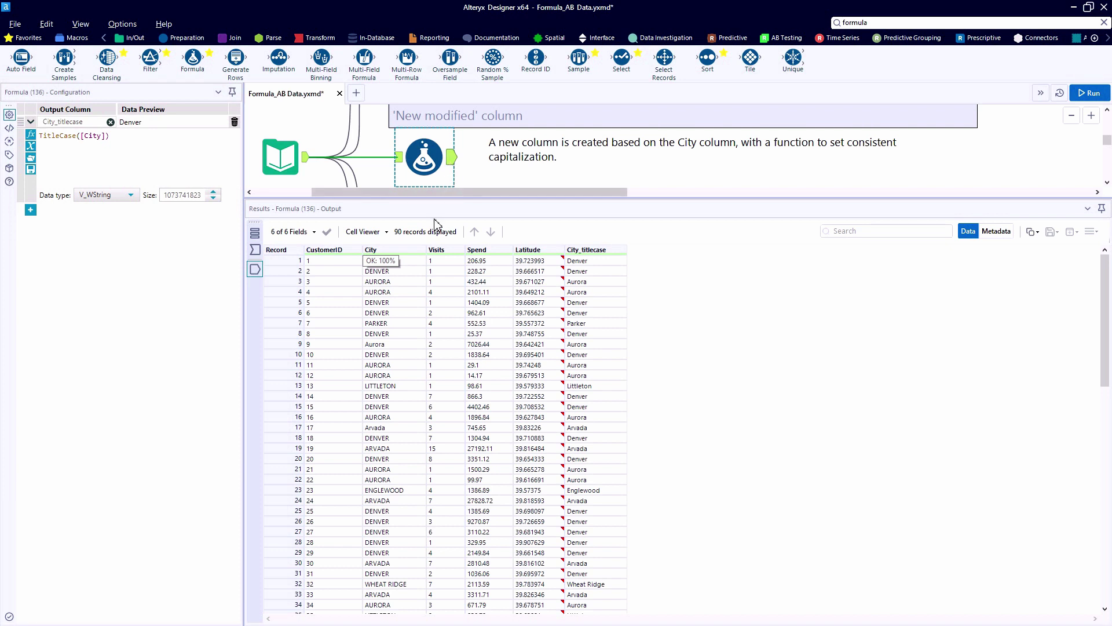
left_click_drag(426, 199, 431, 321)
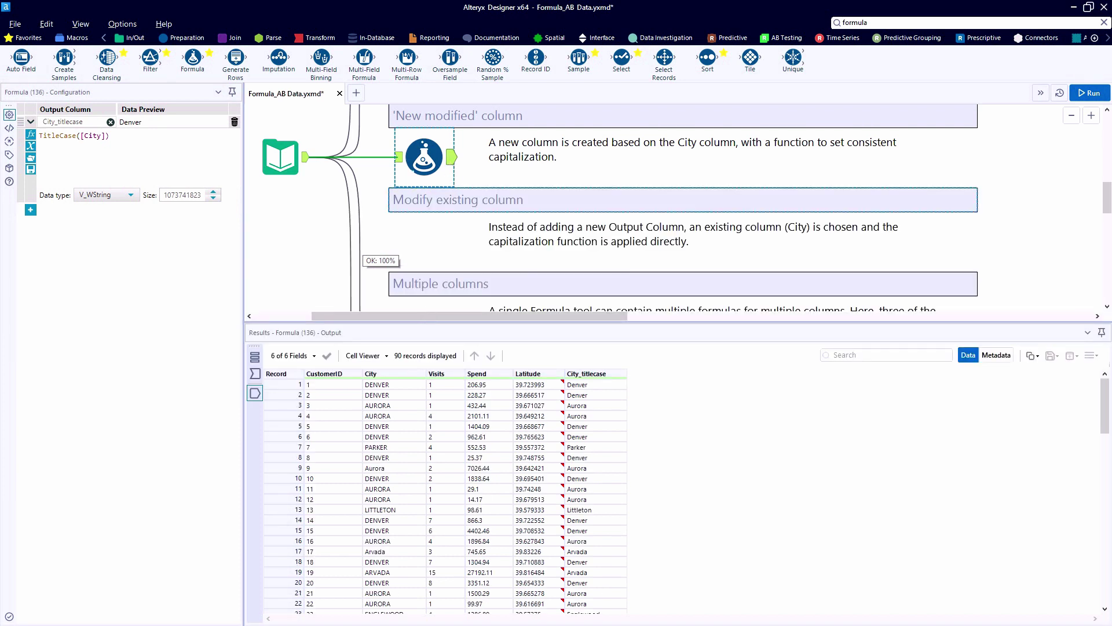
Add a second Formula tool under Modify existing column and inspect the upper-case DENVER input values
left_click_drag(192, 59, 425, 240)
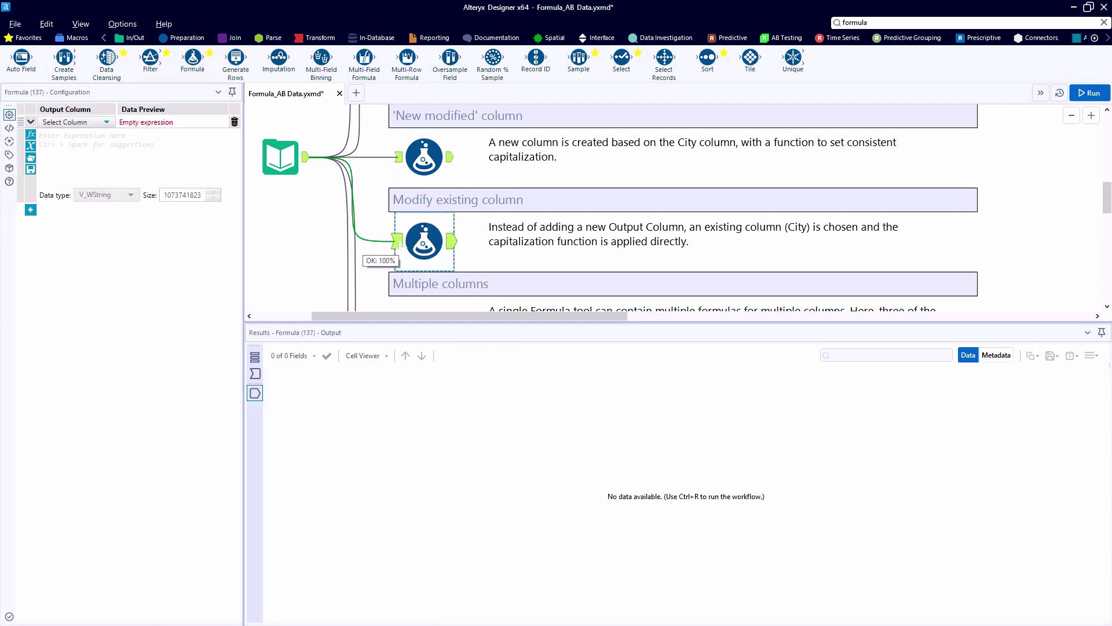
left_click(398, 242)
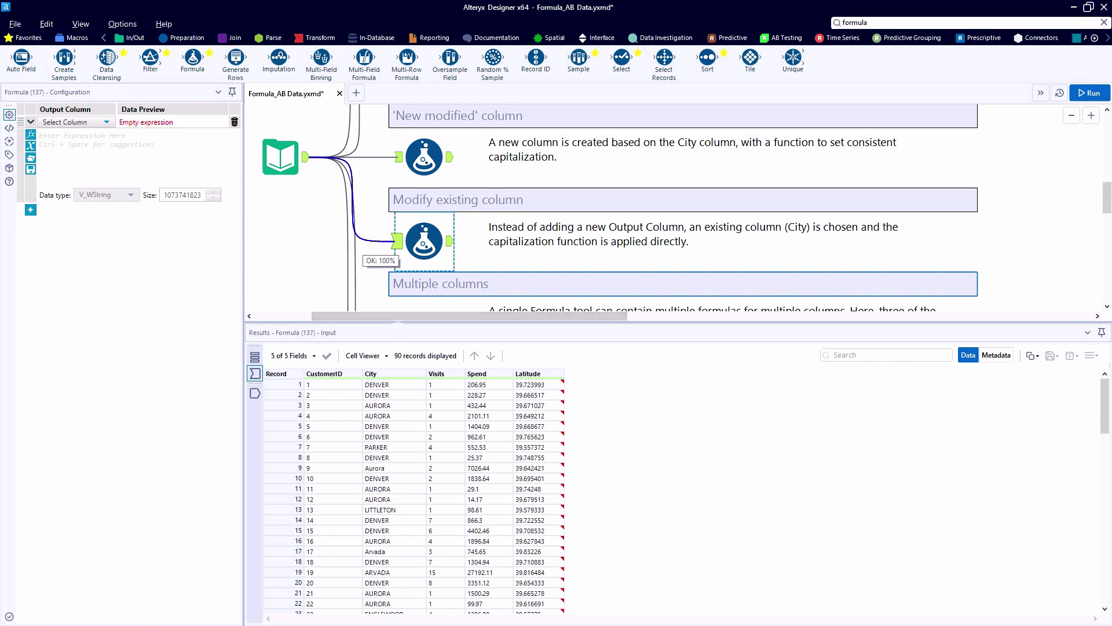
left_click_drag(397, 320, 395, 272)
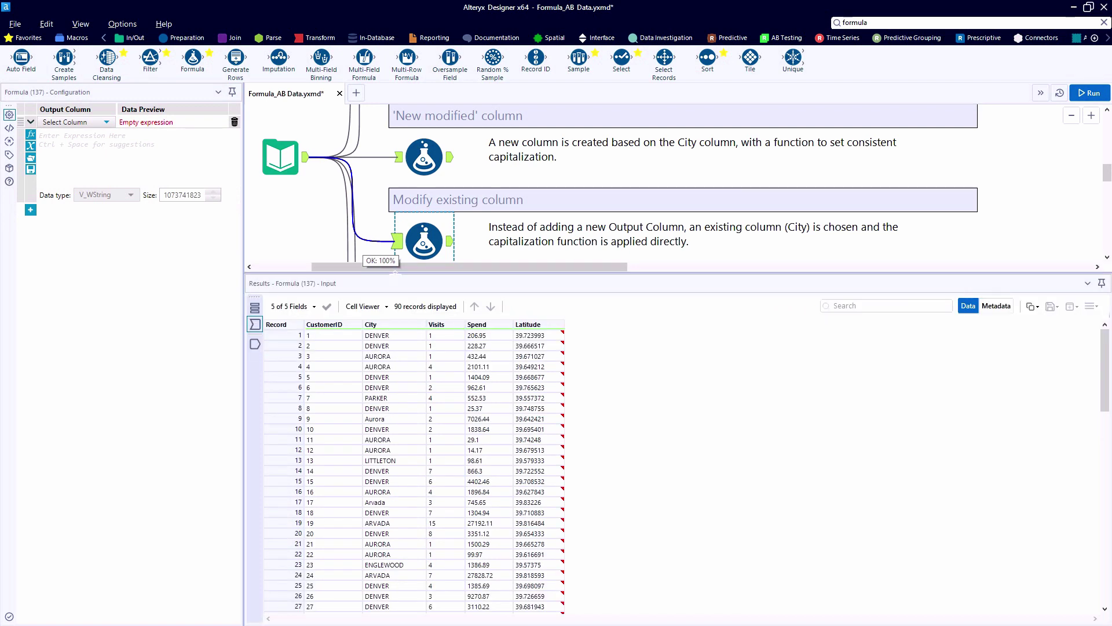
mouse_move(394, 336)
left_mouse_down()
mouse_move(399, 491)
mouse_move(390, 336)
left_mouse_up()
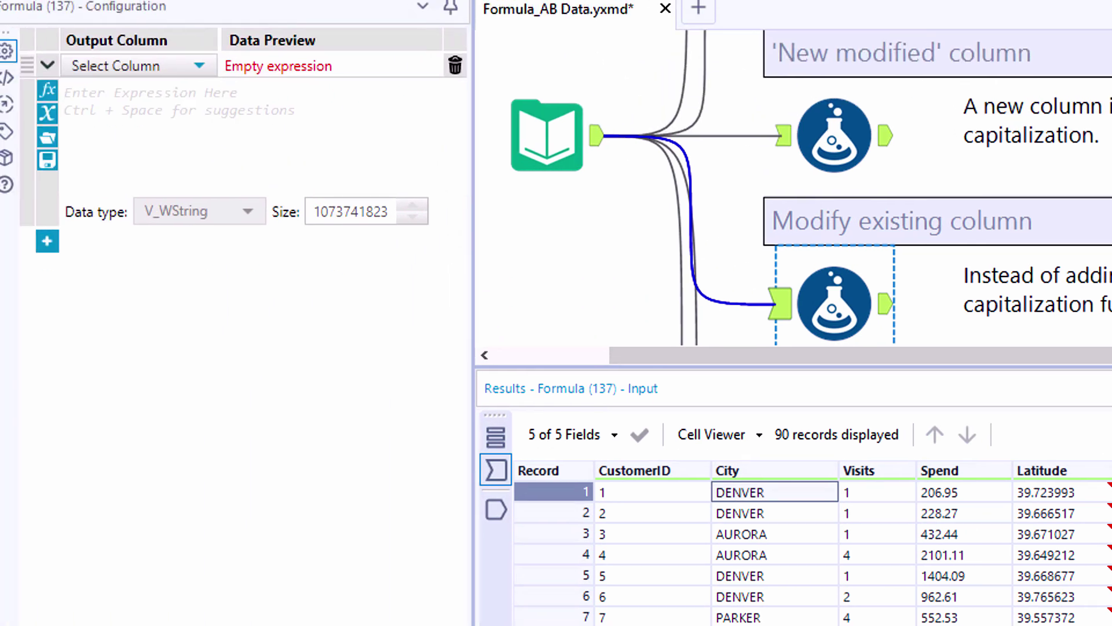
Set the Output Column to City with expression TitleCase([City]) and run the workflow
left_click(140, 74)
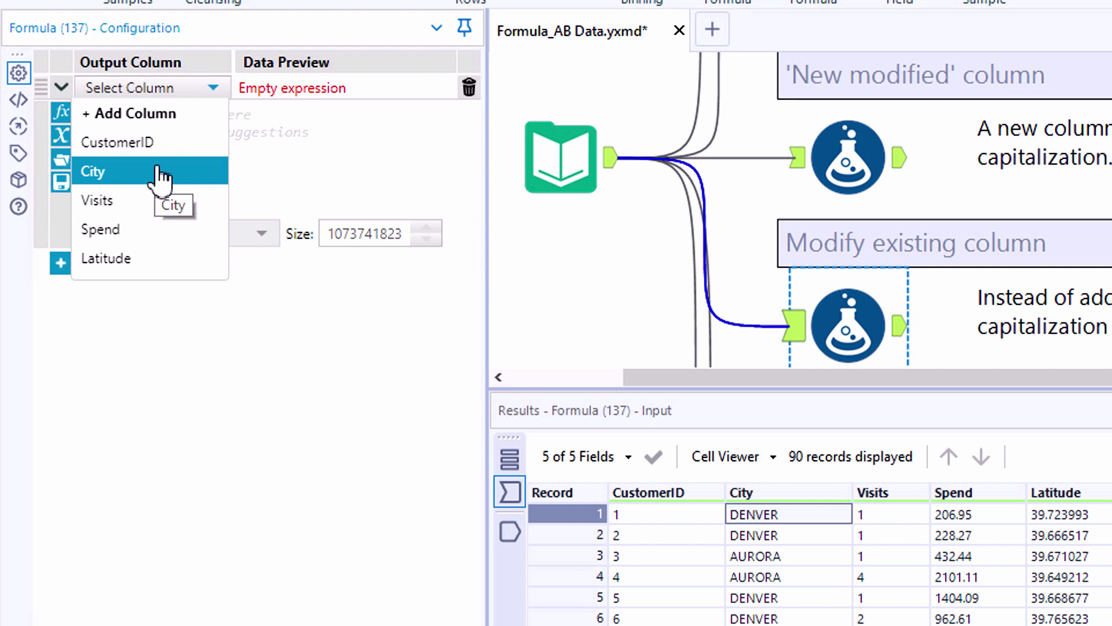
left_click(160, 177)
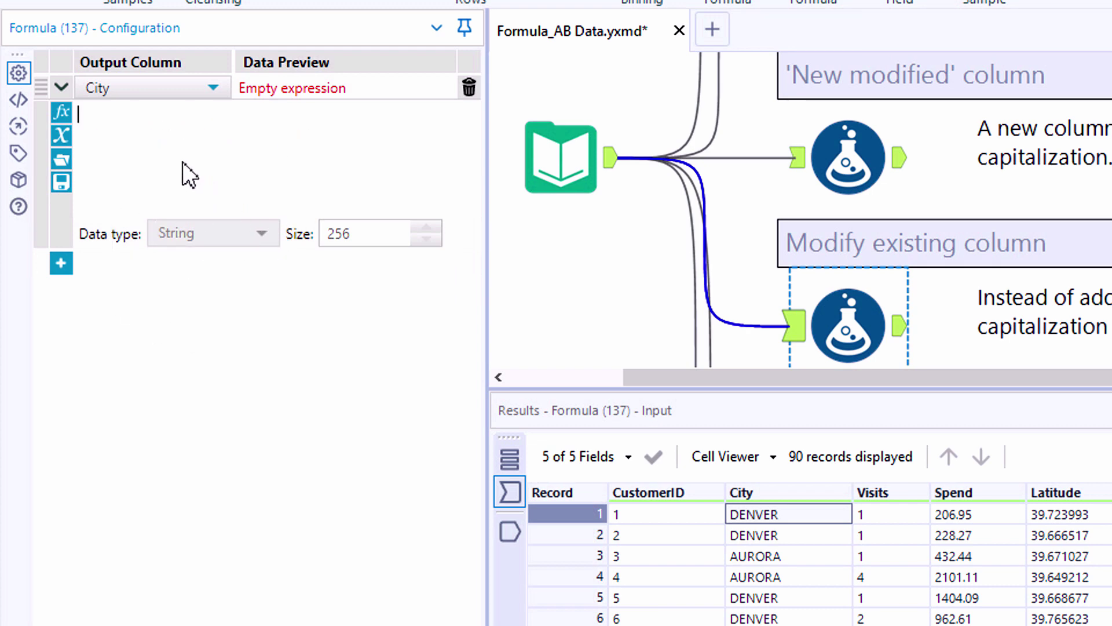
type("tit")
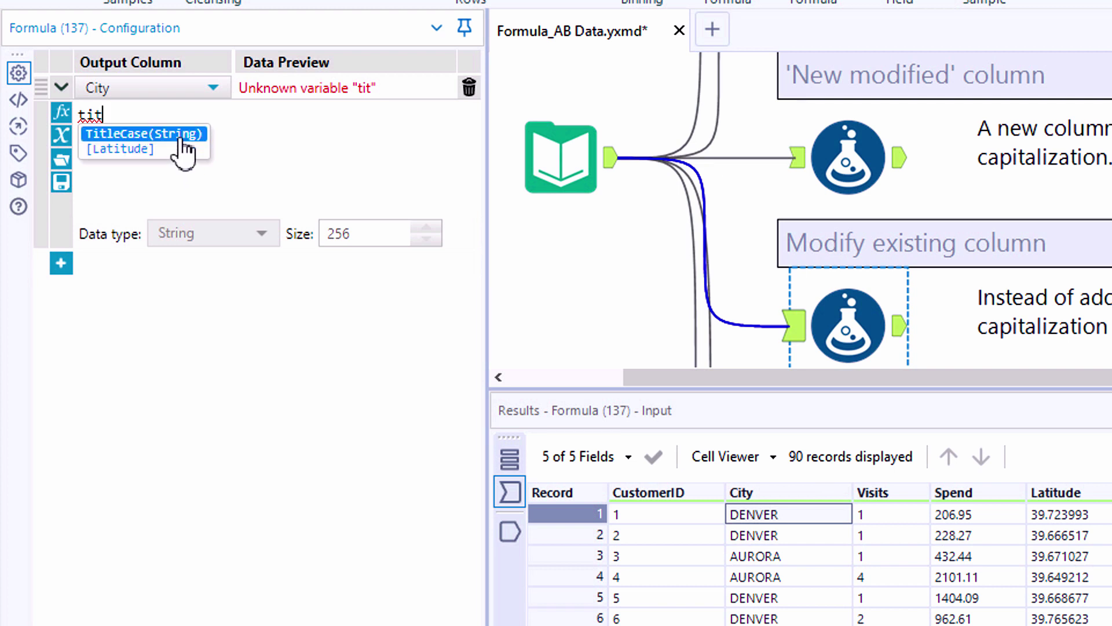
double_click(178, 134)
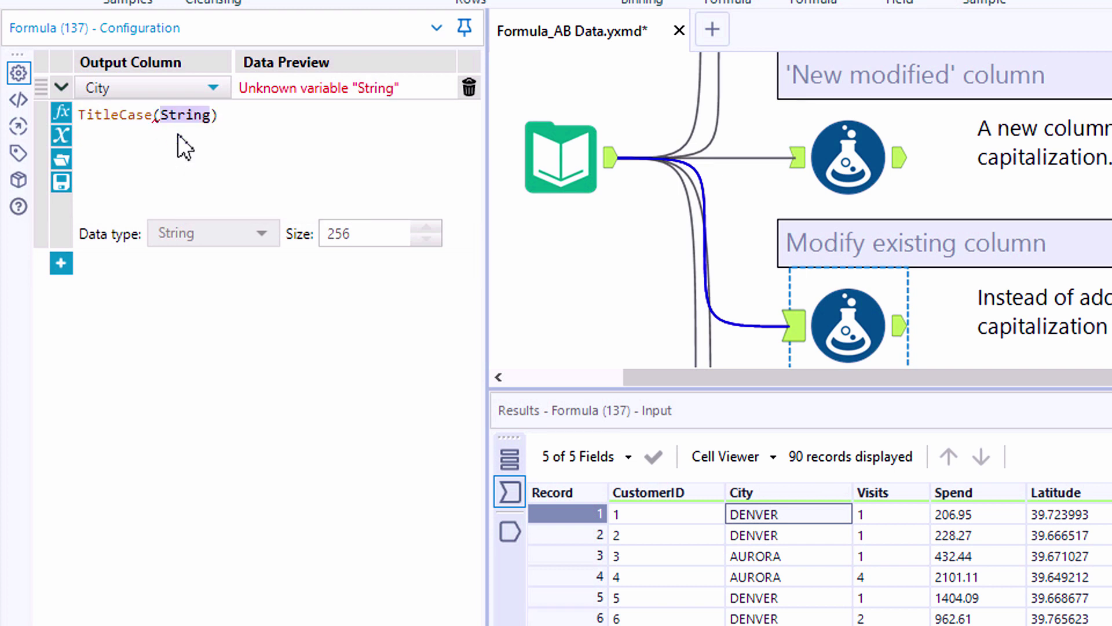
scroll(178, 134, "up", 3)
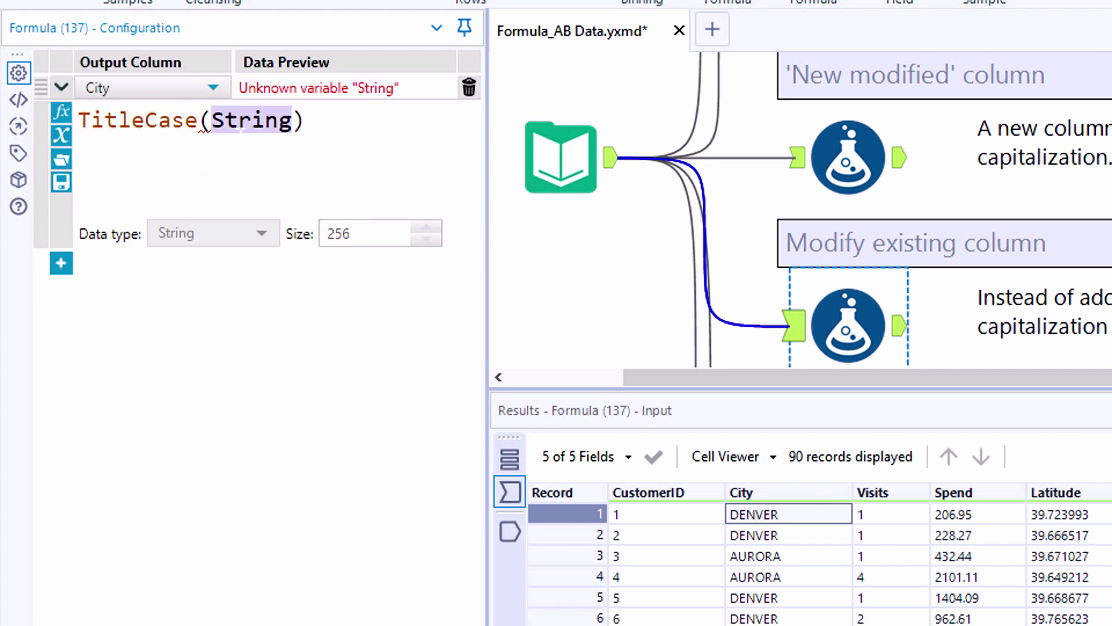
type("[")
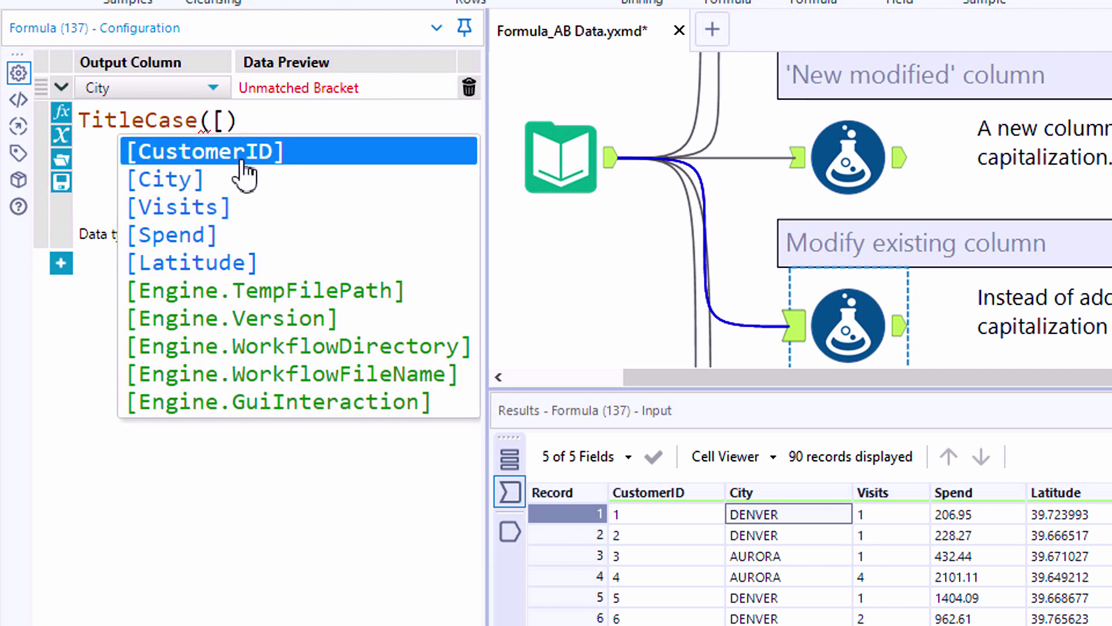
double_click(240, 174)
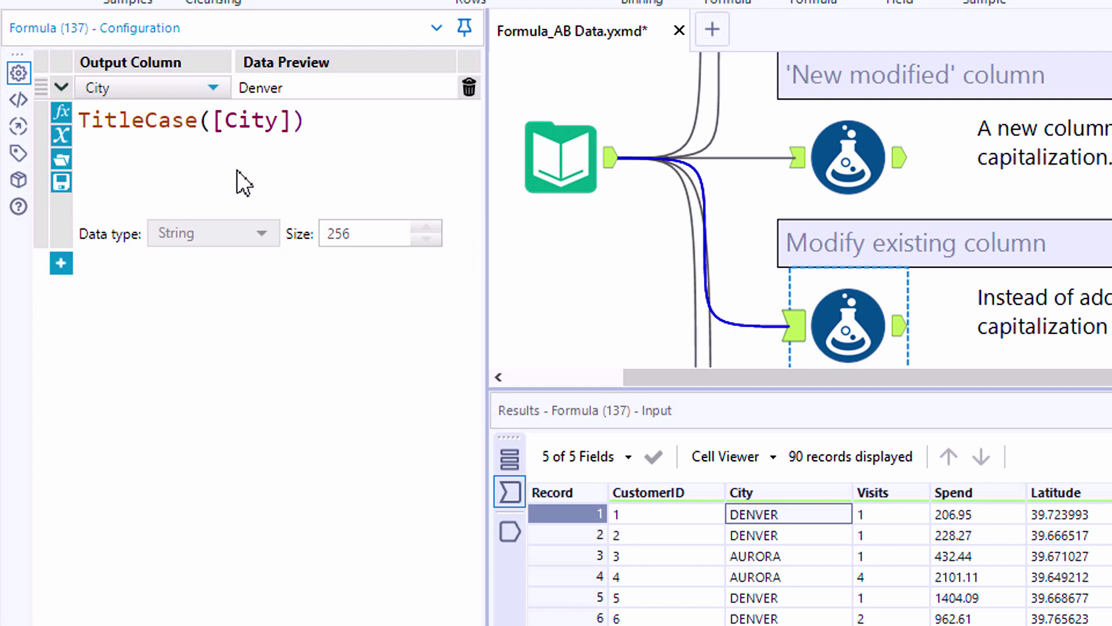
key("ctrl+r")
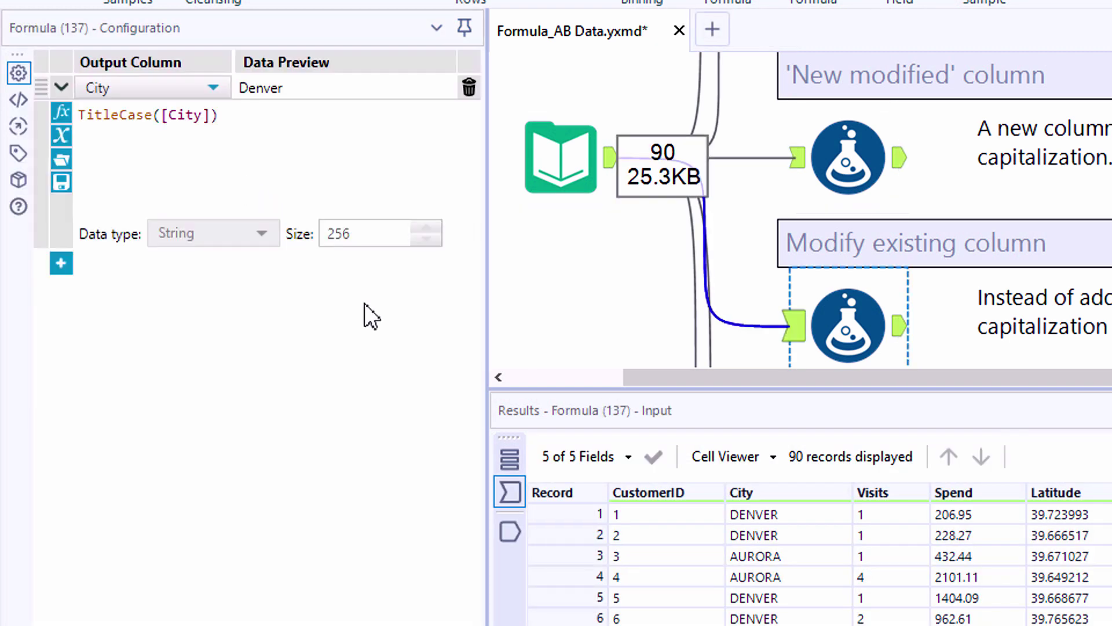
Compare the upper-case input cities with the title-cased City output of Formula (137)
left_click(503, 536)
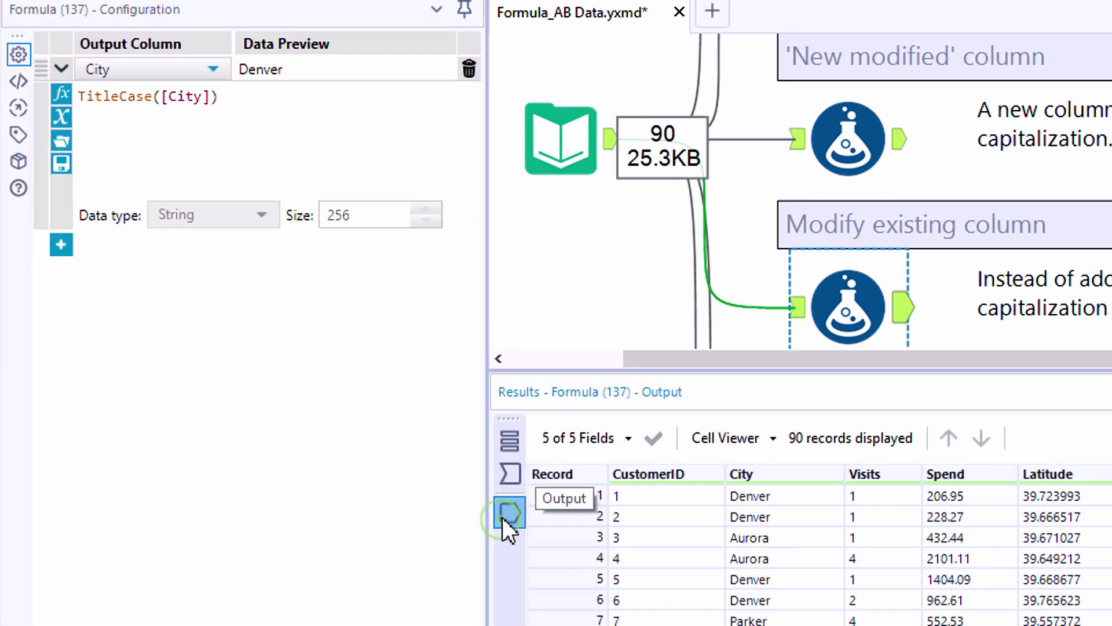
left_click(507, 478)
left_click(509, 502)
left_click_drag(736, 498, 755, 551)
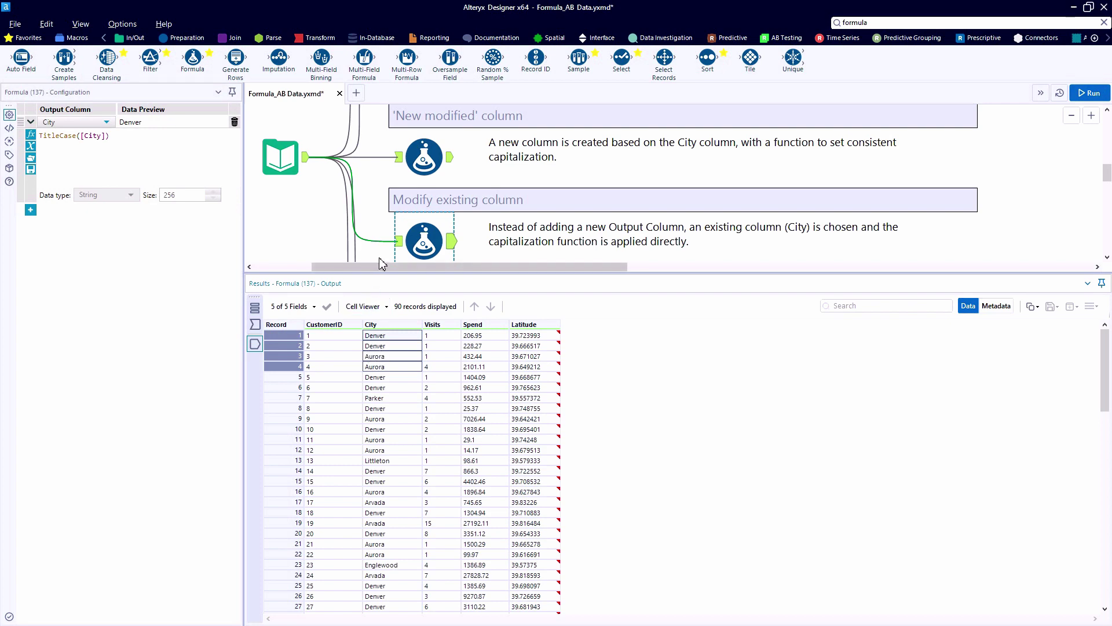
Move the Input Data tool further down the canvas and select the City title-case Formula tool
left_click(484, 217)
left_click_drag(281, 157, 304, 239)
scroll(320, 228, "down", 3)
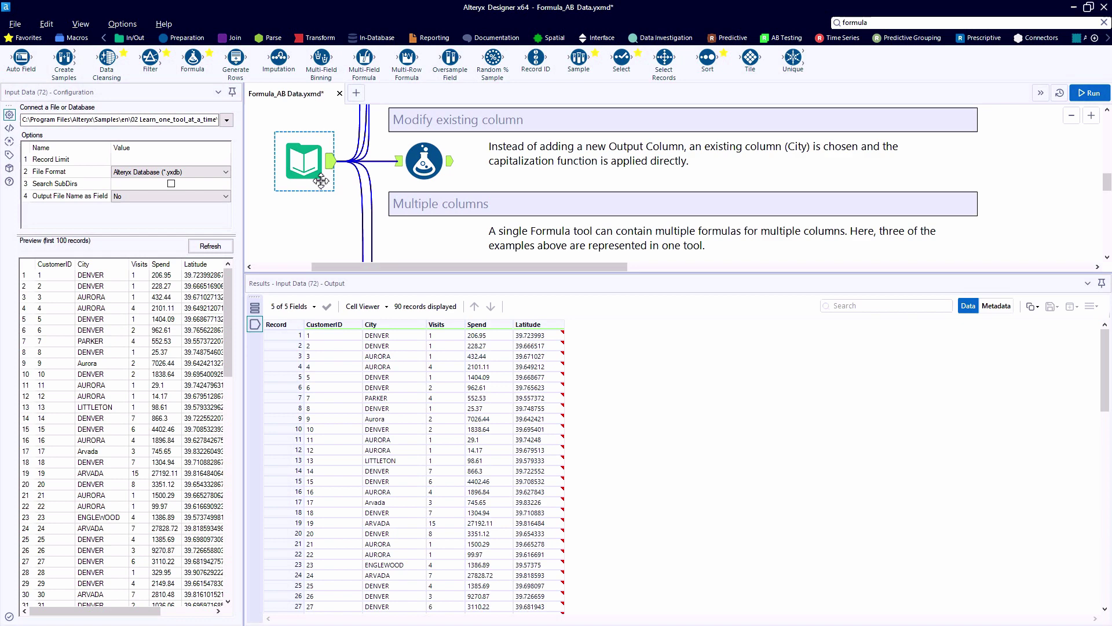
left_click_drag(303, 161, 308, 215)
scroll(292, 240, "down", 2)
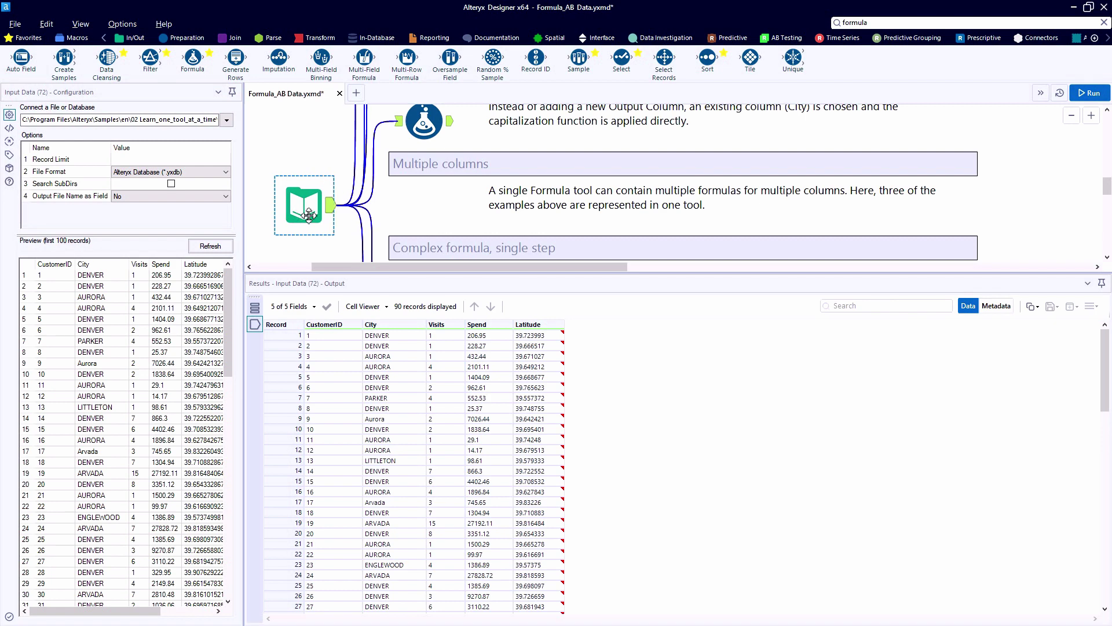
left_click(424, 123)
Copy and paste the TitleCase([City]) Formula tool under Multiple columns and connect it to Input Data
right_click(426, 124)
left_click(452, 142)
right_click(406, 192)
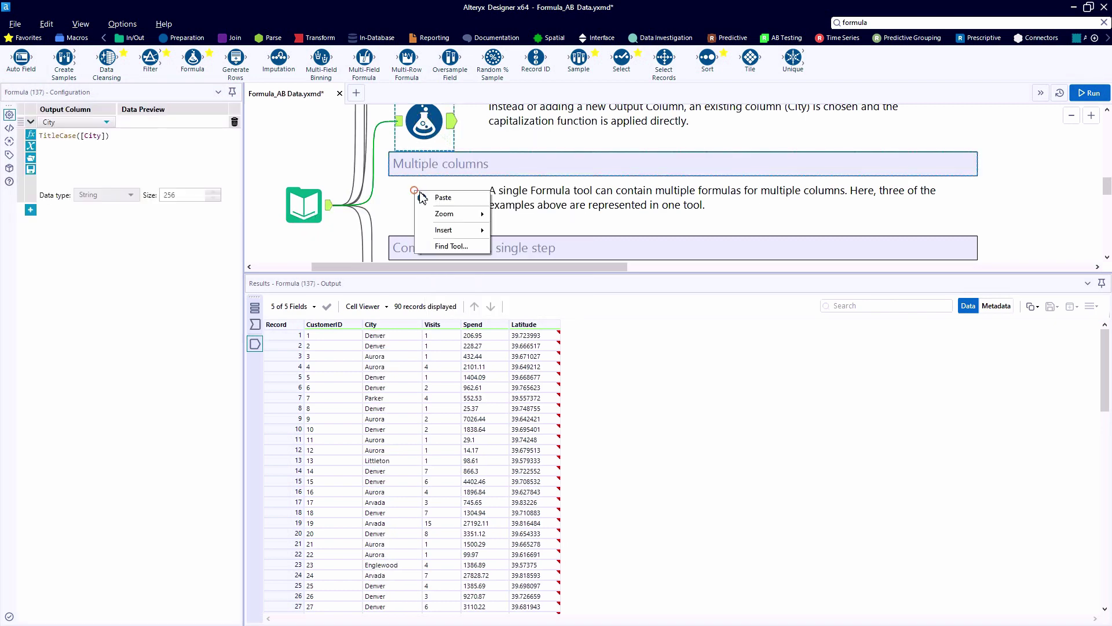
left_click(429, 197)
left_click_drag(429, 198, 418, 197)
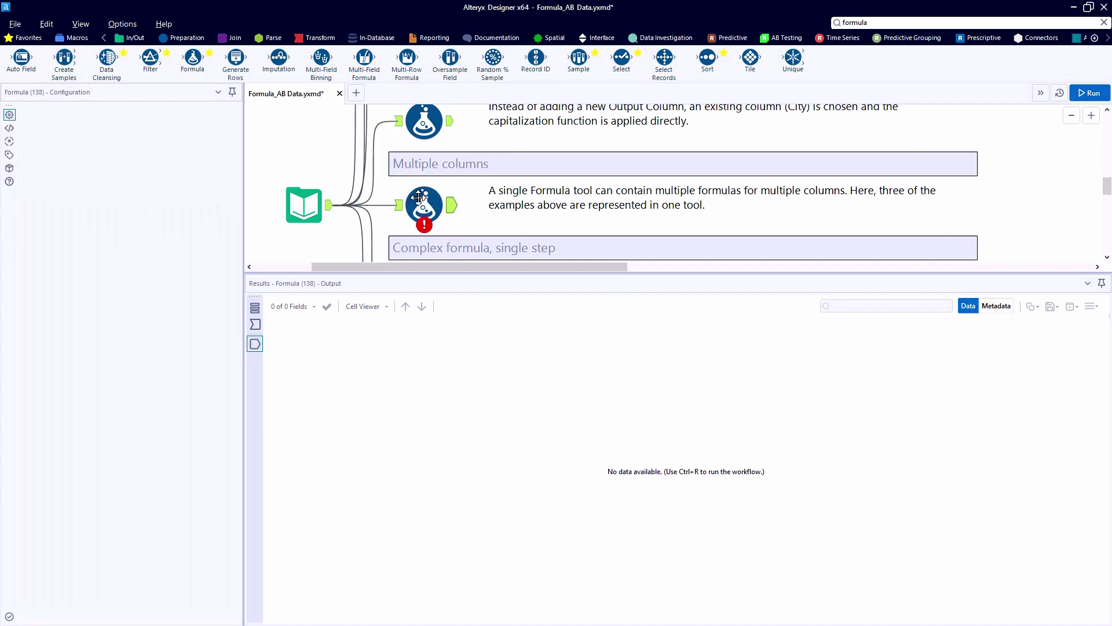
scroll(418, 197, "down", 3)
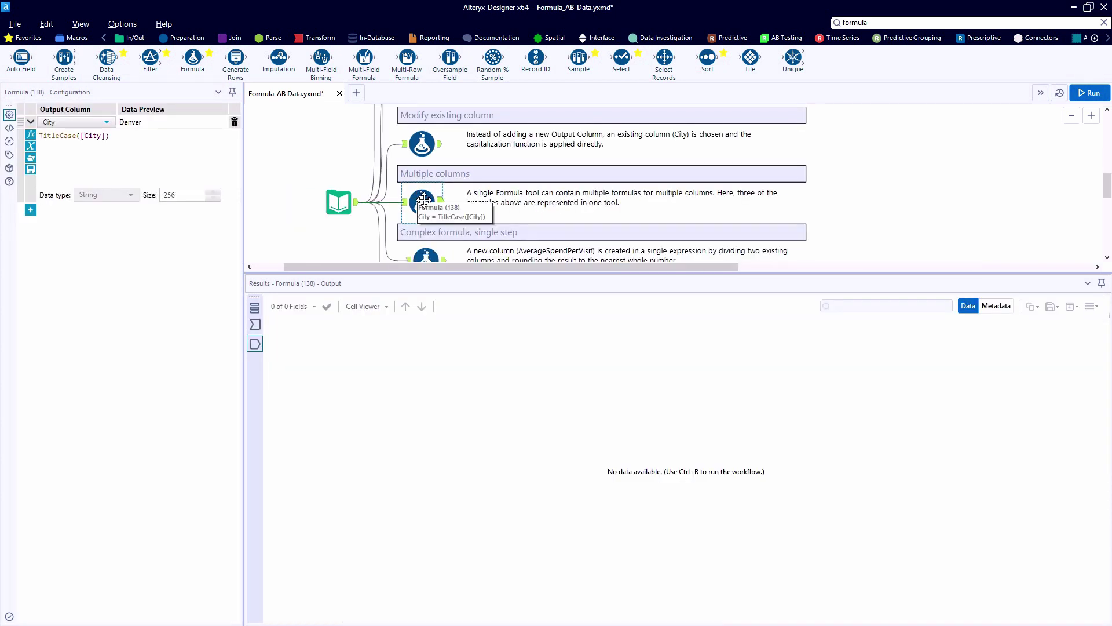
scroll(430, 200, "up", 1)
left_click_drag(426, 249, 428, 116)
Add a Region column to the new tool using the copied North/South Latitude IF/THEN/ELSE expression
left_click(429, 116)
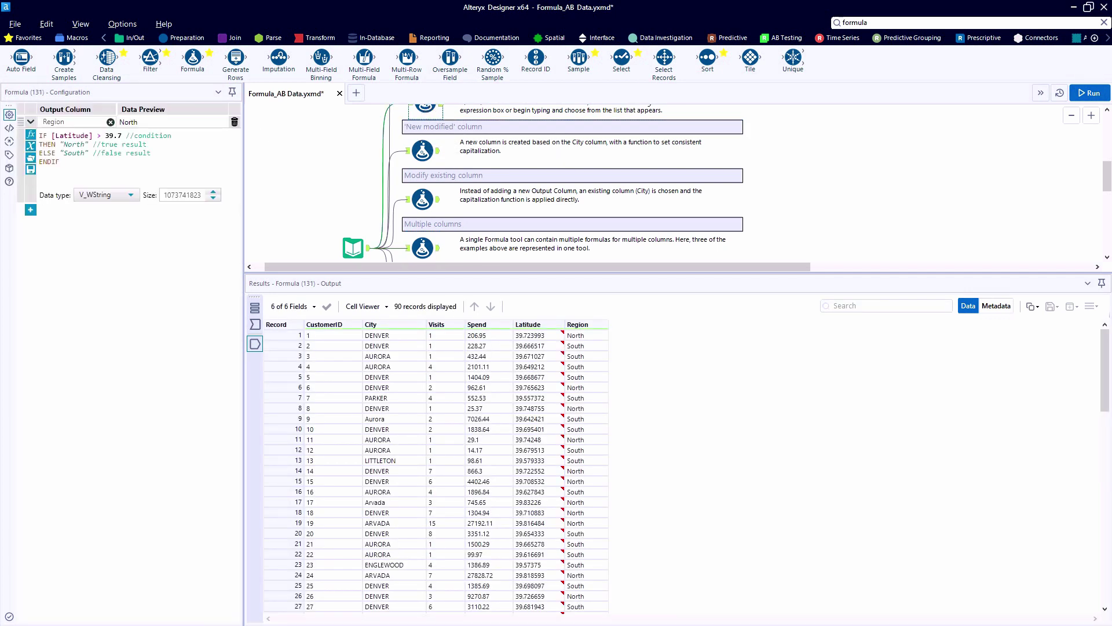
left_click_drag(60, 163, 39, 135)
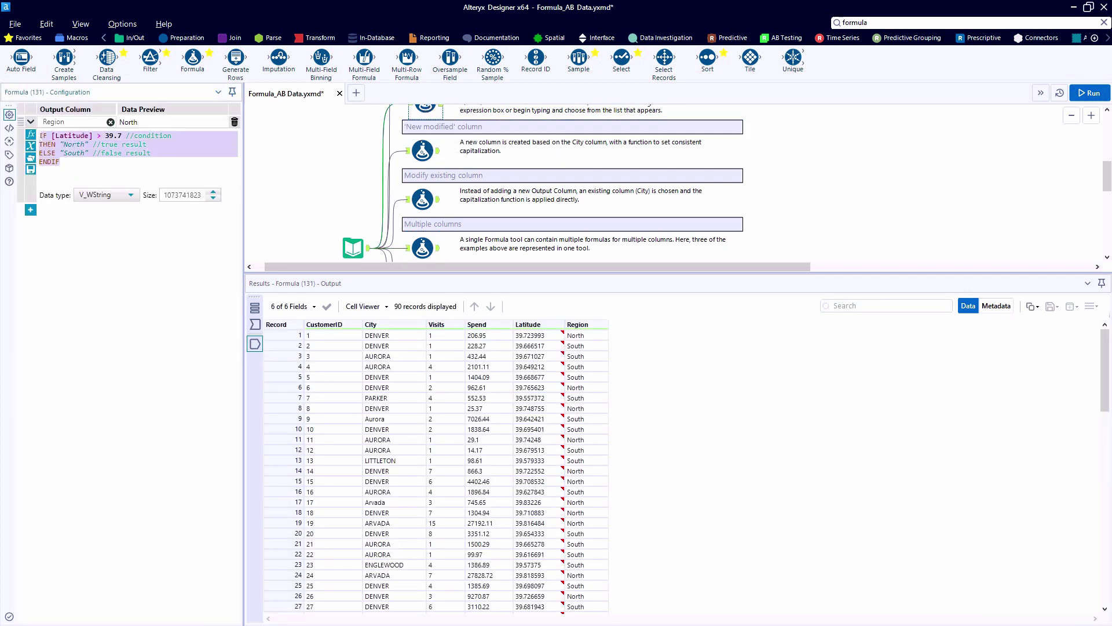
left_click(423, 247)
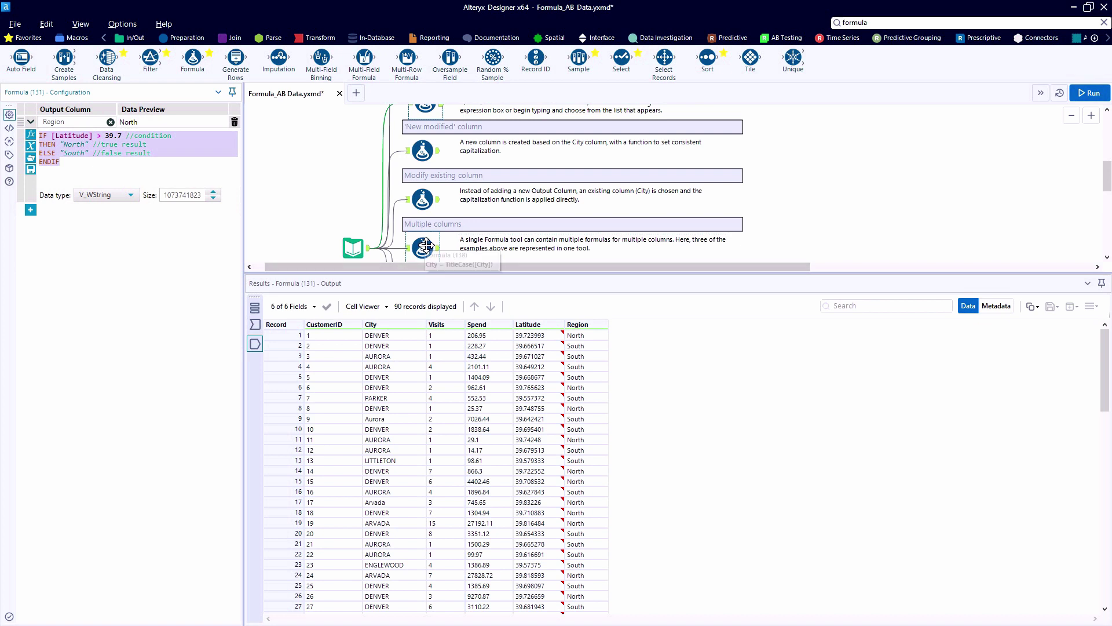
left_click(30, 210)
left_click(56, 211)
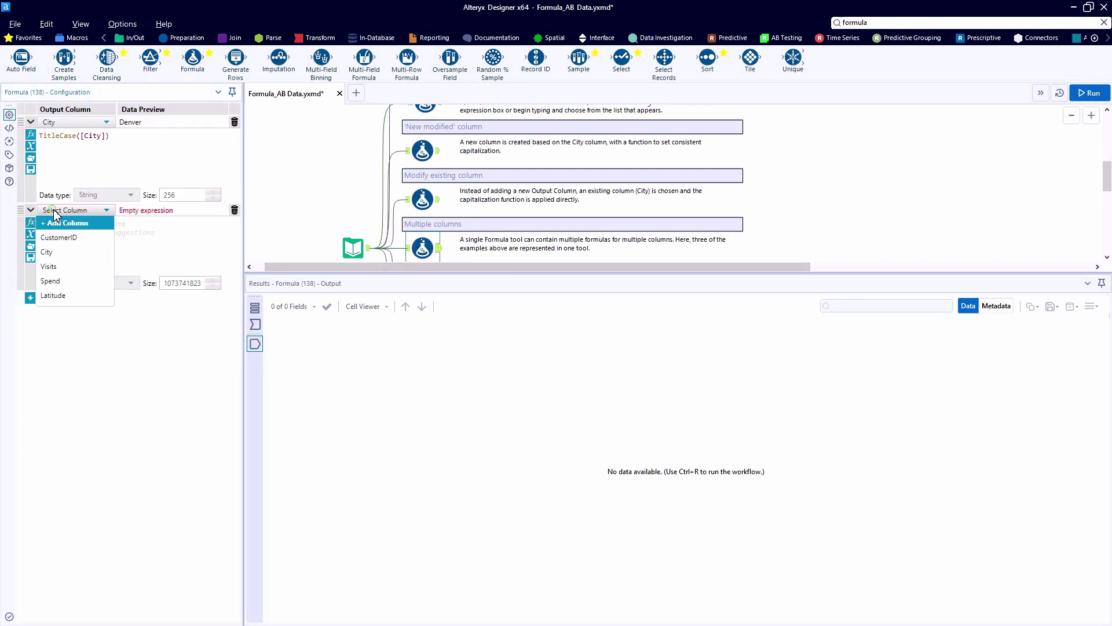
left_click(65, 224)
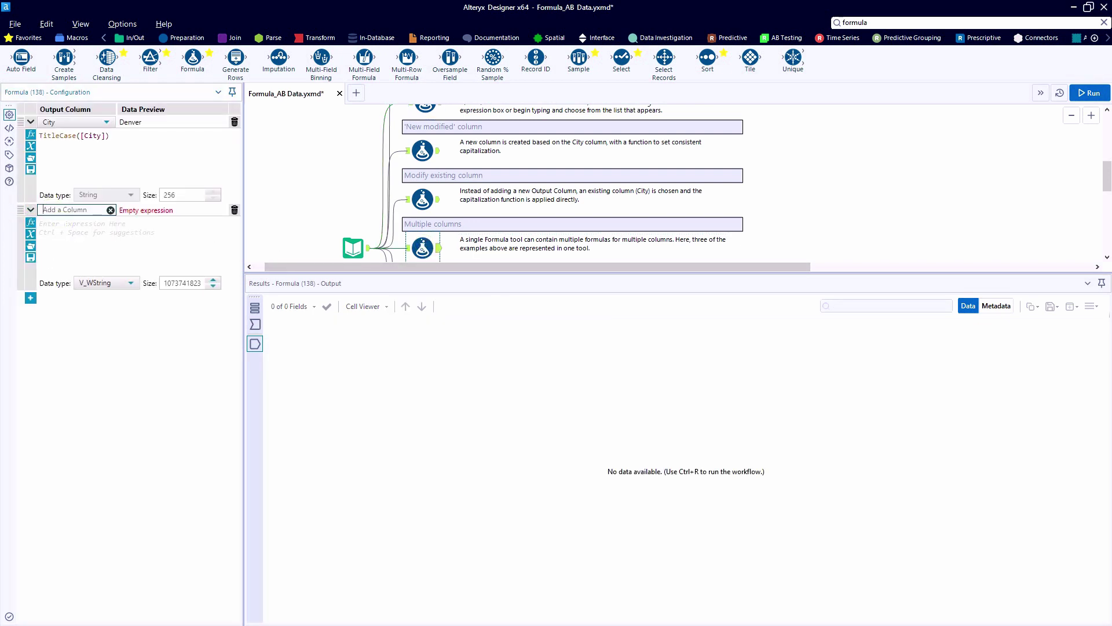
type("Region")
left_click(63, 223)
key("ctrl+v")
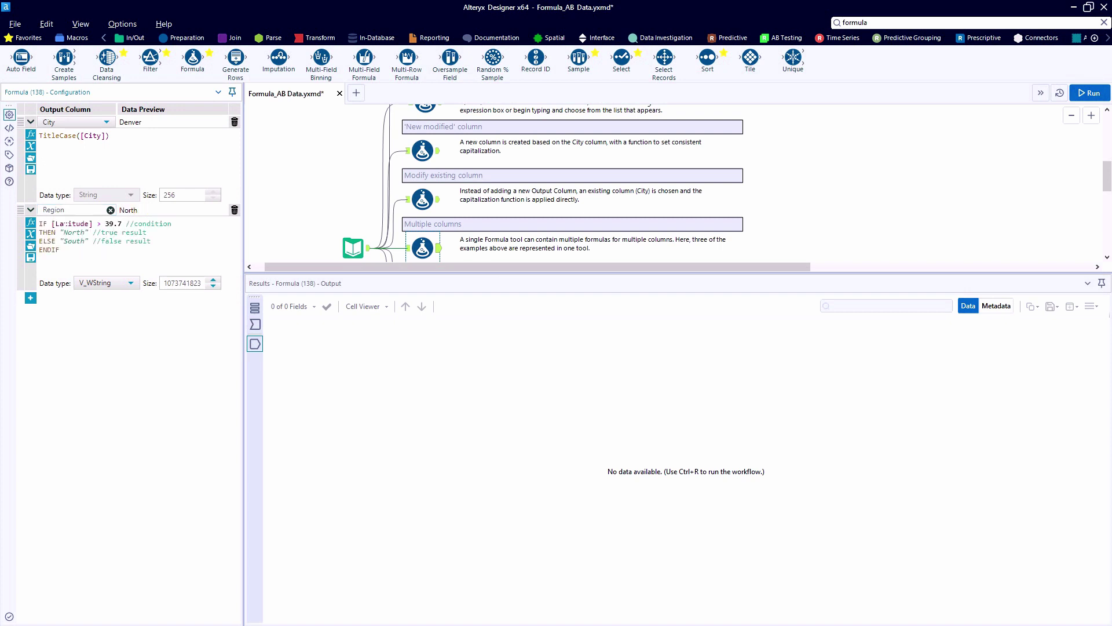
Run the workflow and check the Region values in the new tool's output
key("ctrl+r")
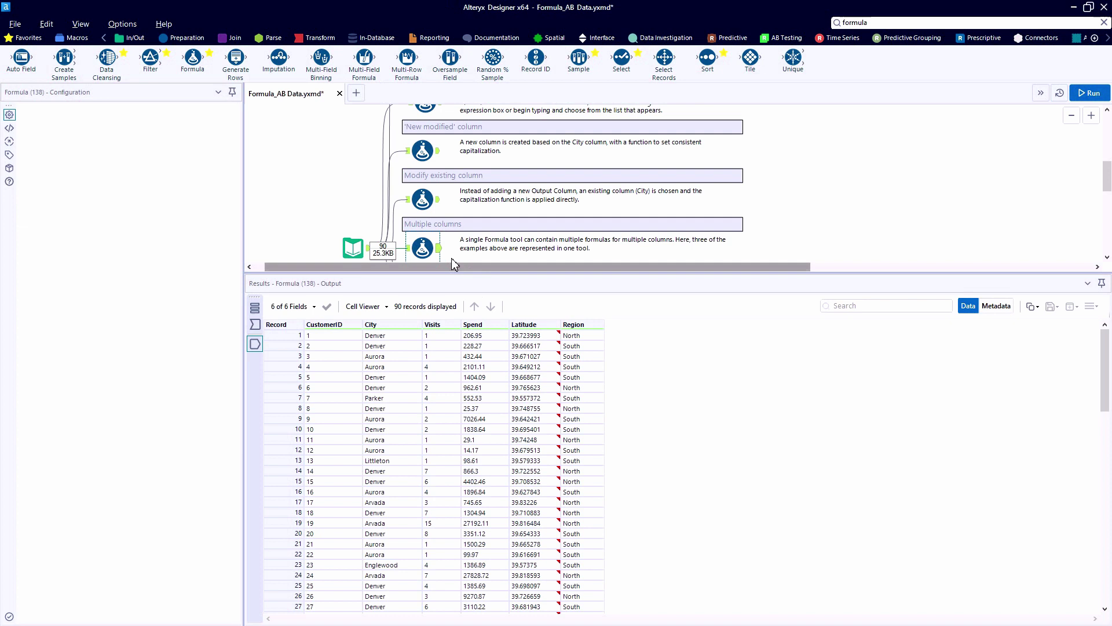
left_click(255, 323)
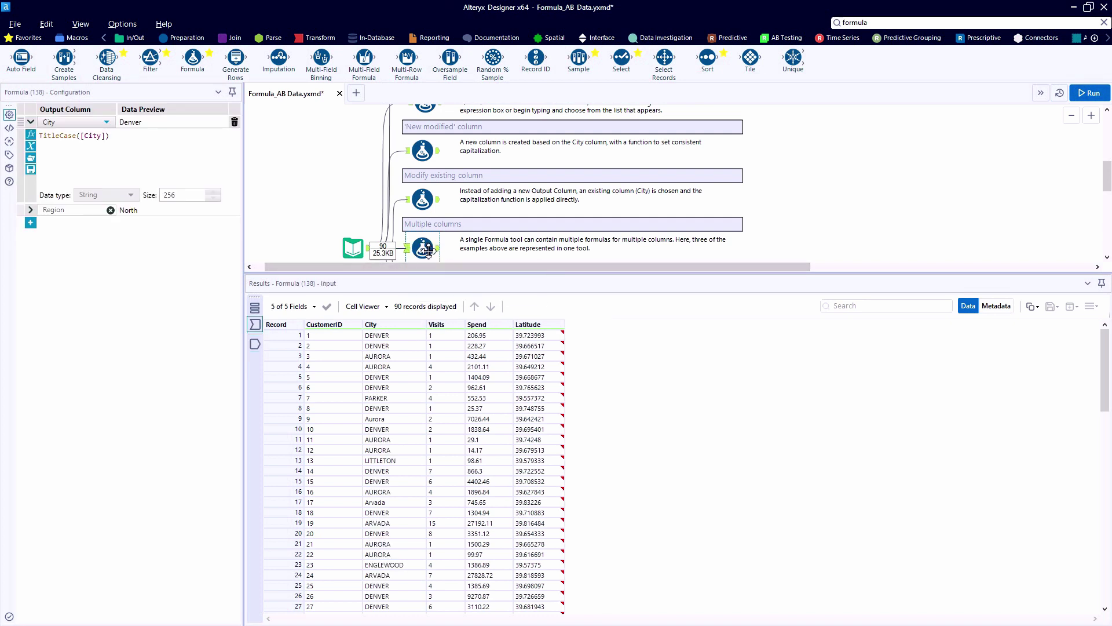
left_click(255, 343)
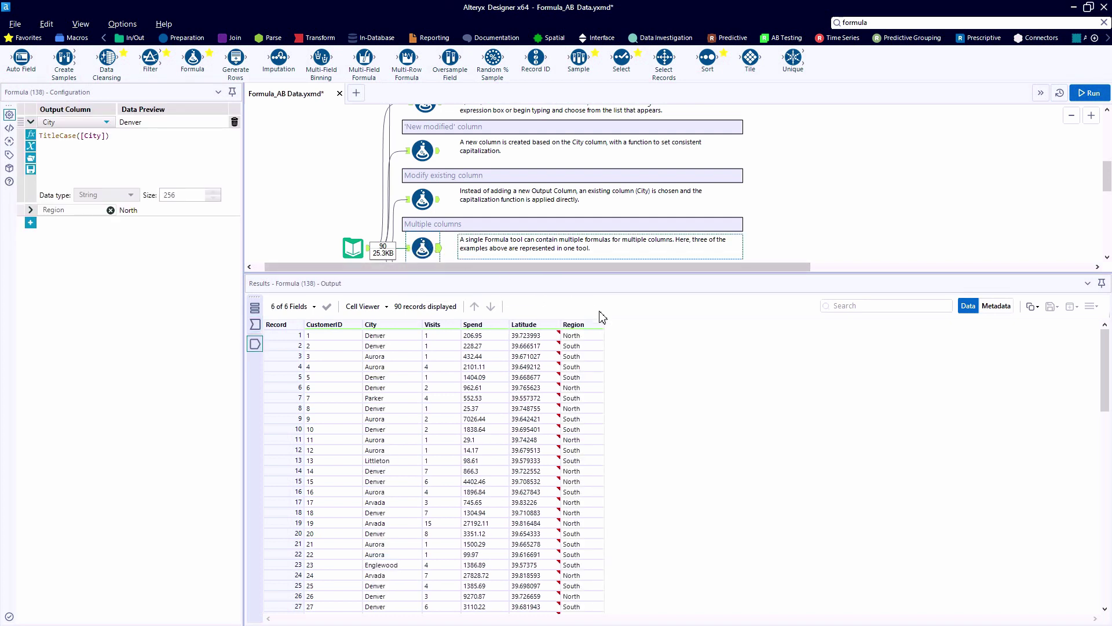
mouse_move(592, 335)
left_mouse_down()
mouse_move(603, 382)
mouse_move(584, 338)
left_mouse_up()
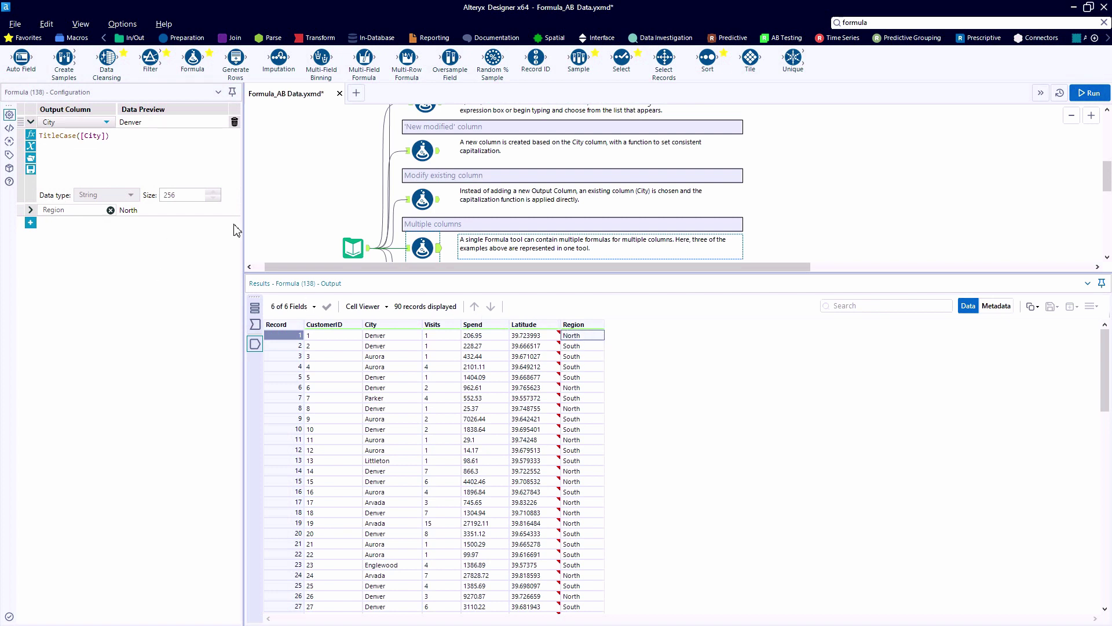
Copy the "Alteryx Sample Data" expression from the RecordSource Formula tool (115)
scroll(445, 169, "up", 3)
left_click(439, 144)
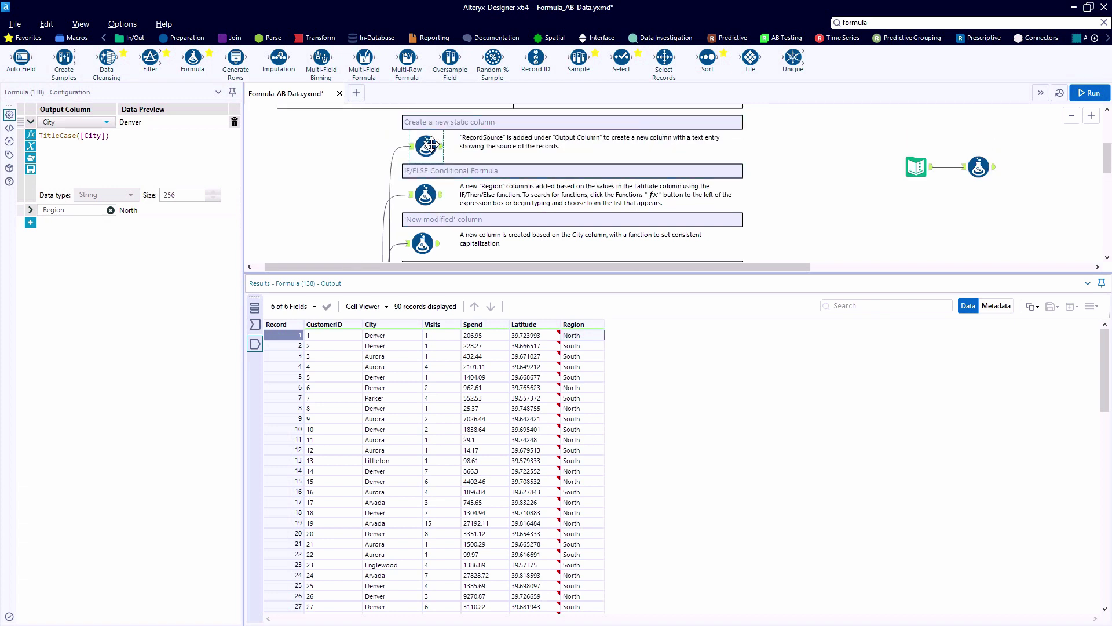
triple_click(47, 135)
key("ctrl+c")
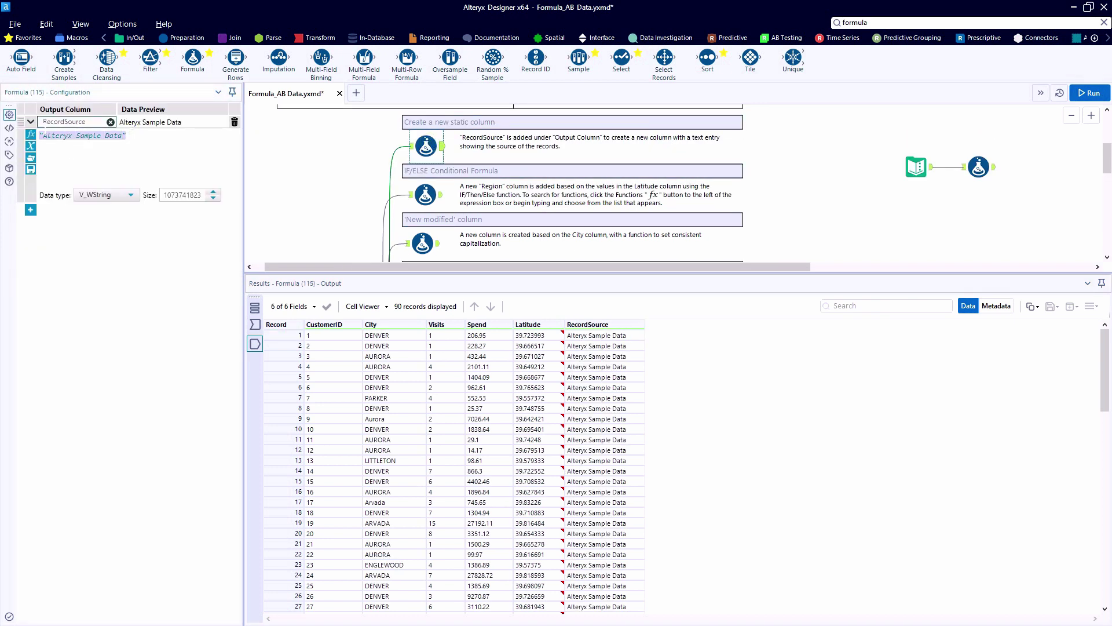
scroll(465, 220, "down", 4)
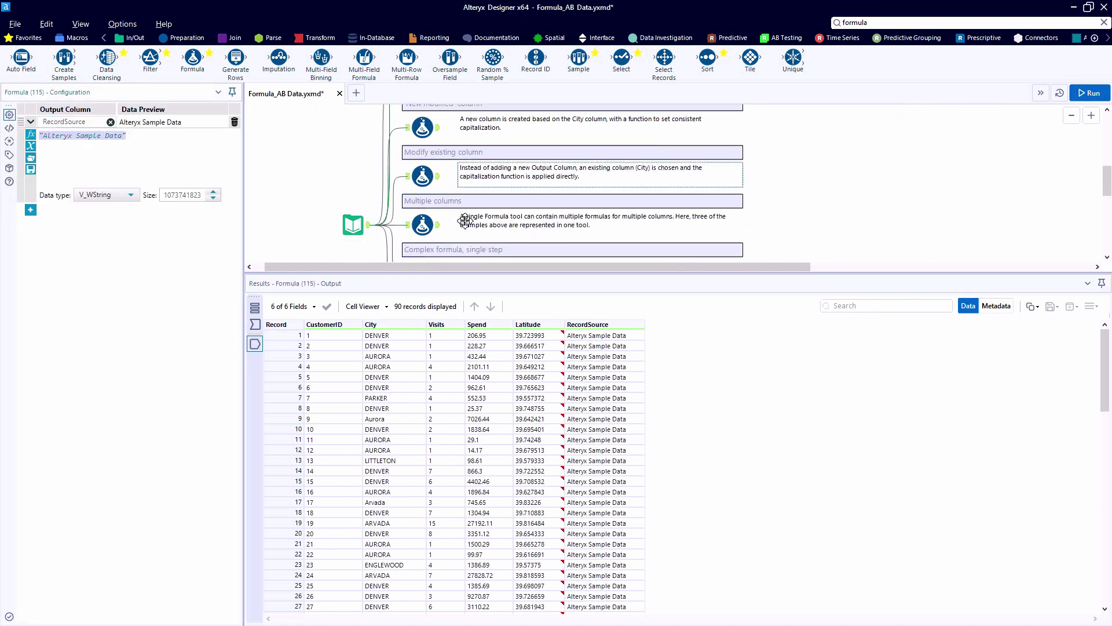
Add a RecordSource column with the pasted "Alteryx Sample Data" expression to Formula (138) and run
left_click(423, 225)
left_click(31, 210)
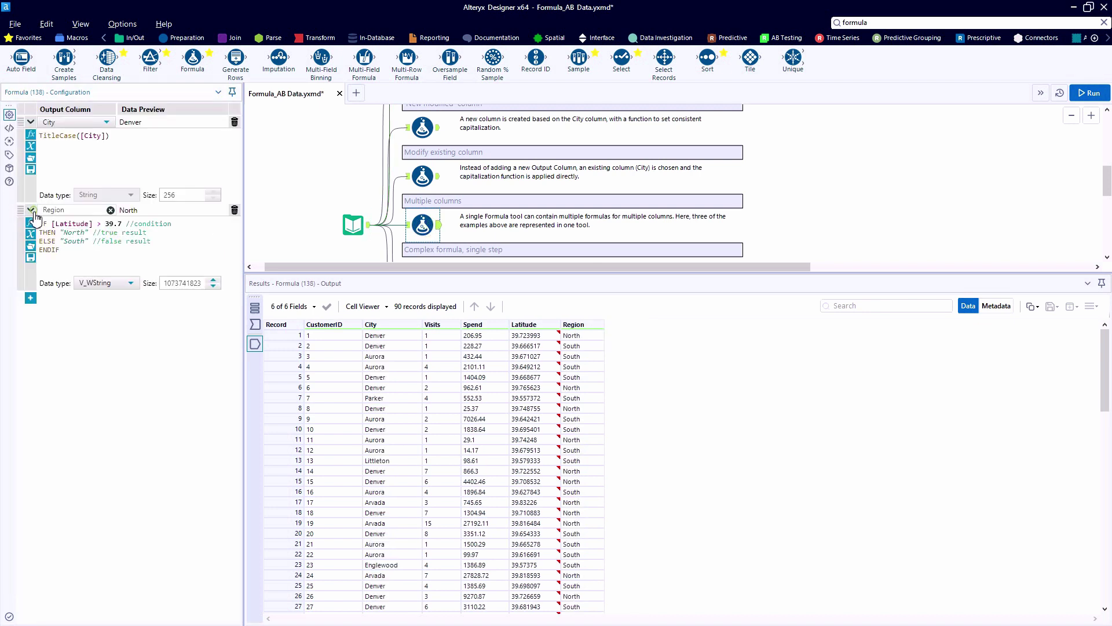
left_click(31, 300)
left_click(45, 302)
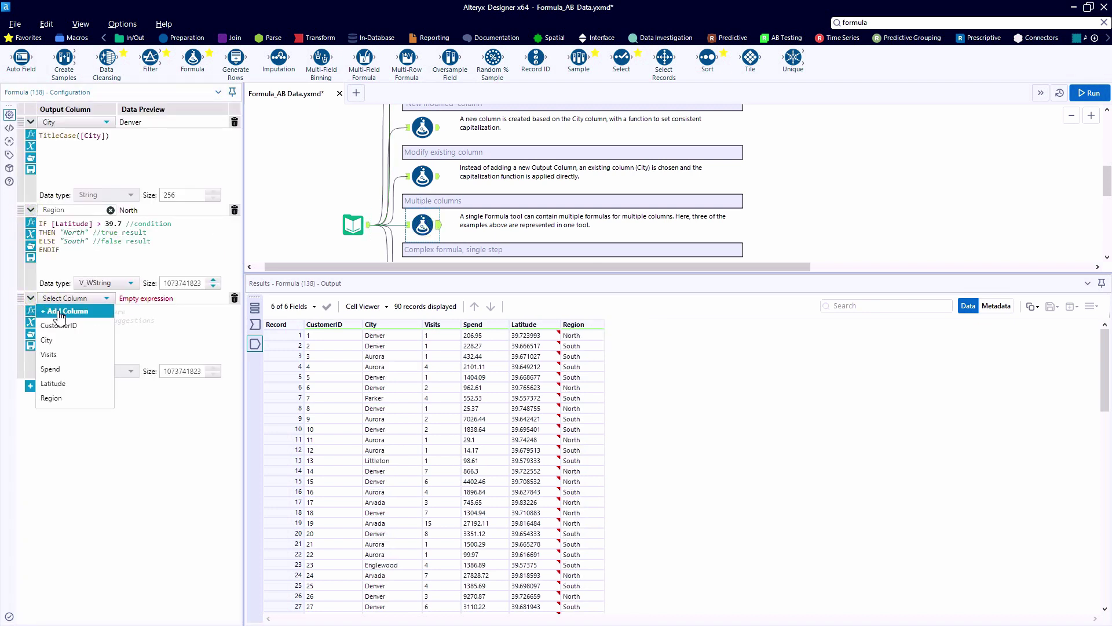
left_click(56, 311)
type("RecordSource")
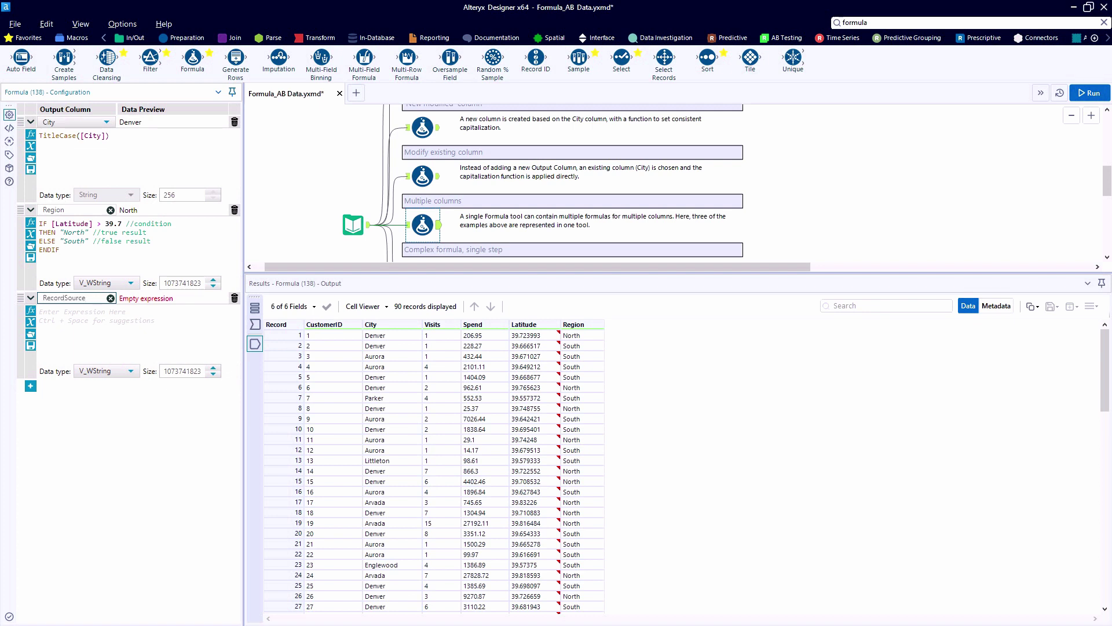
left_click(56, 311)
key("ctrl+v")
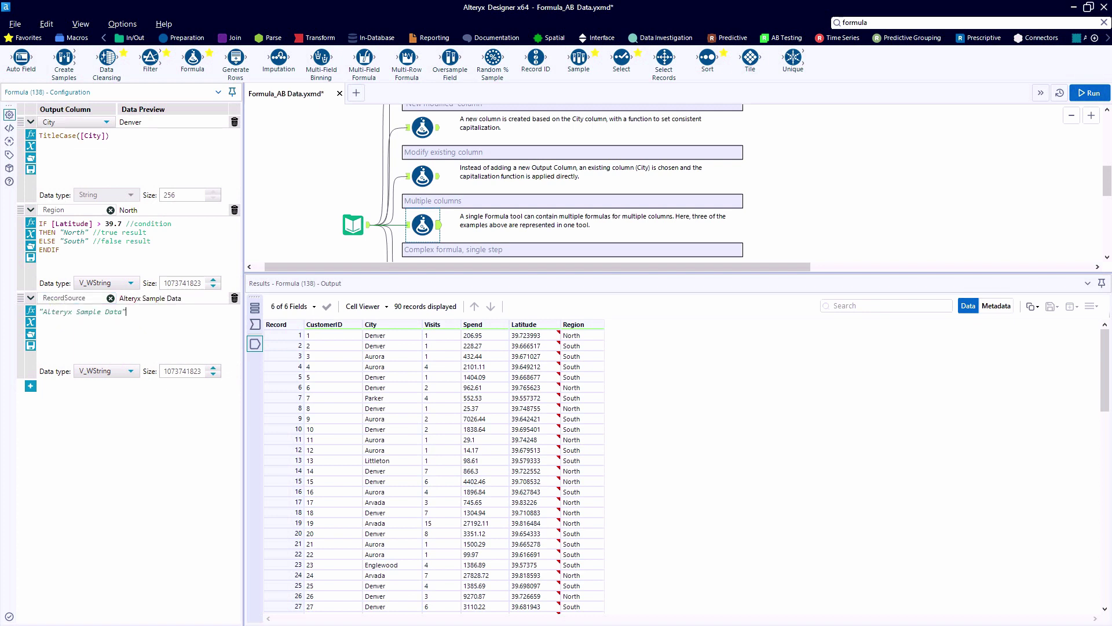
key("ctrl+r")
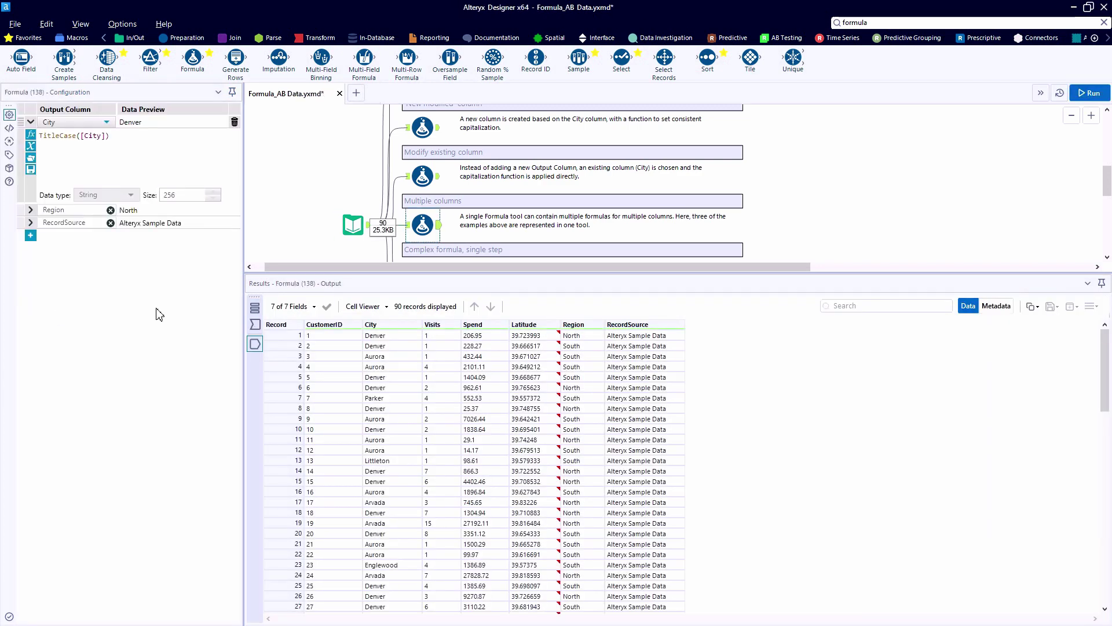
left_click(408, 225)
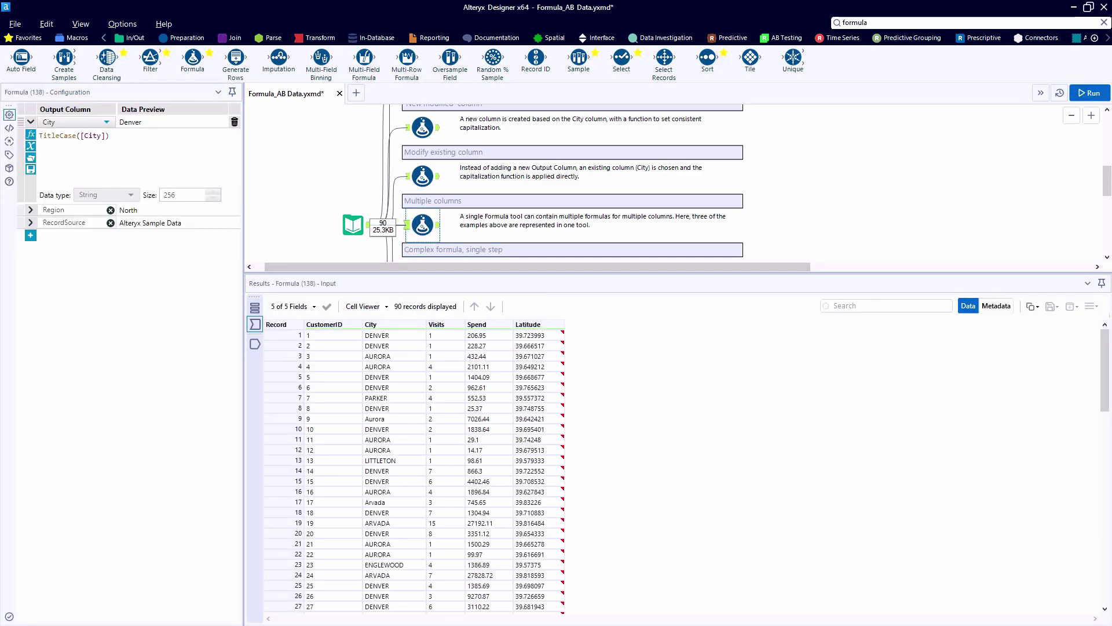
left_click(438, 225)
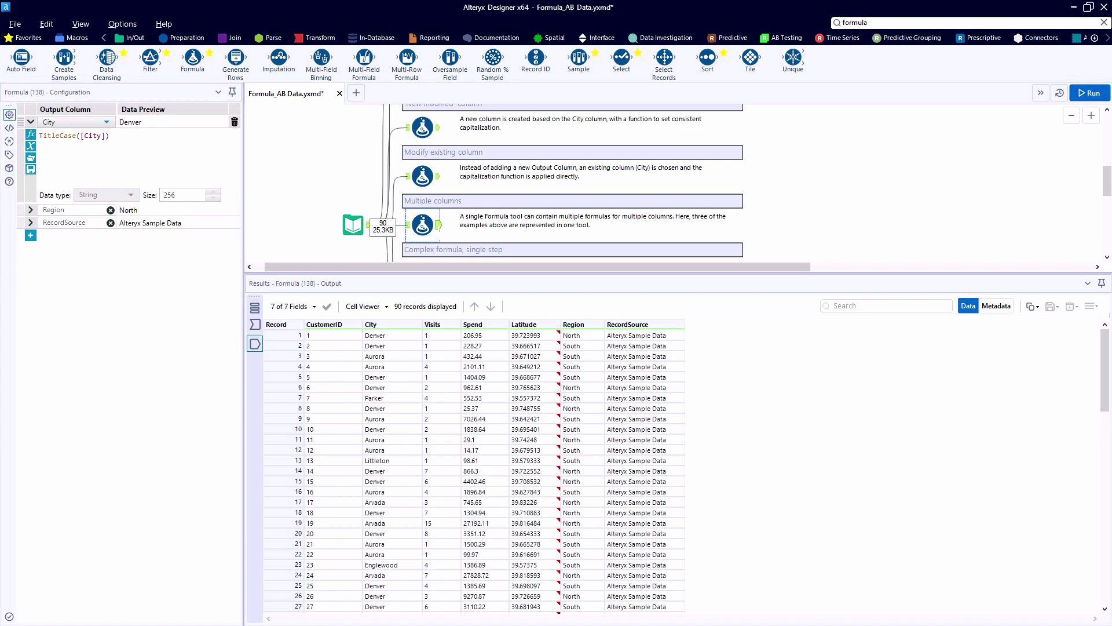